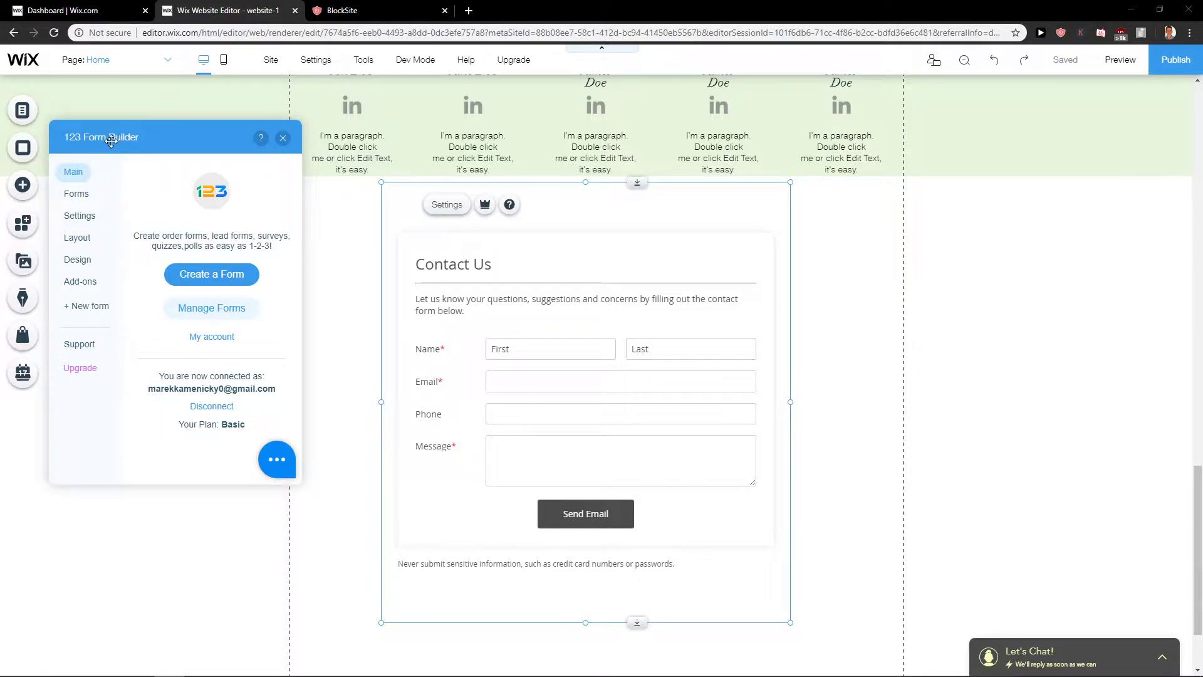
Search the App Market for 'form', confirm 123FormBuilder shows Installed, and close the App Market
click(23, 223)
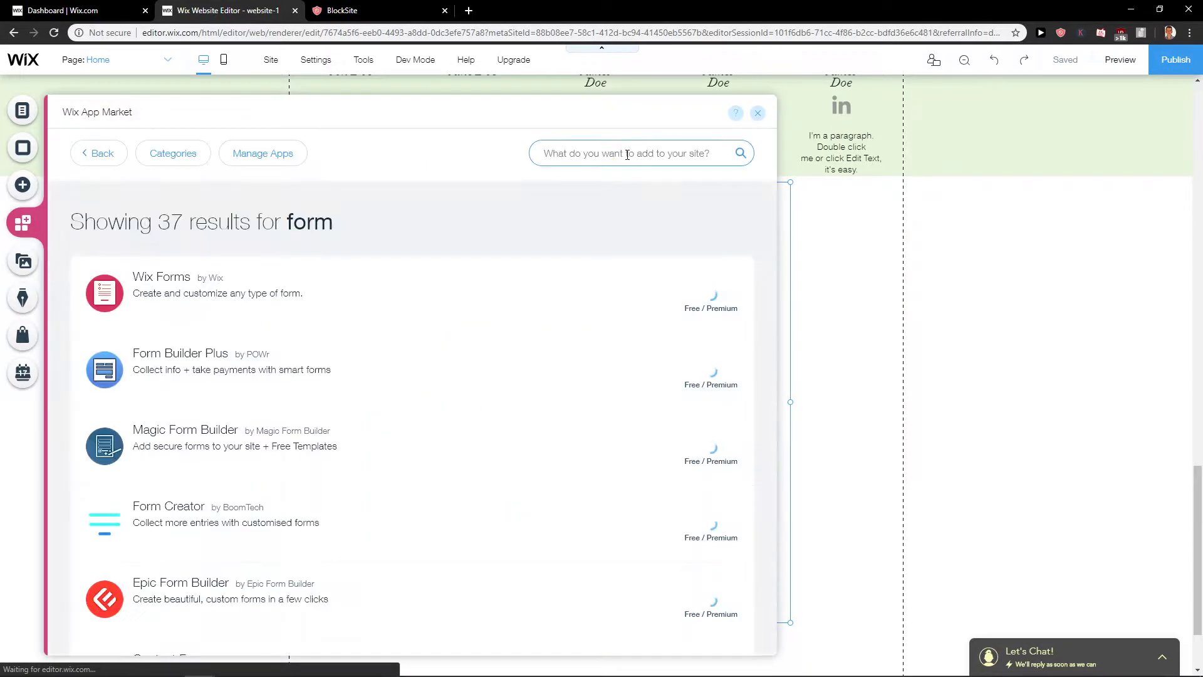
click(628, 154)
text(formform buil)
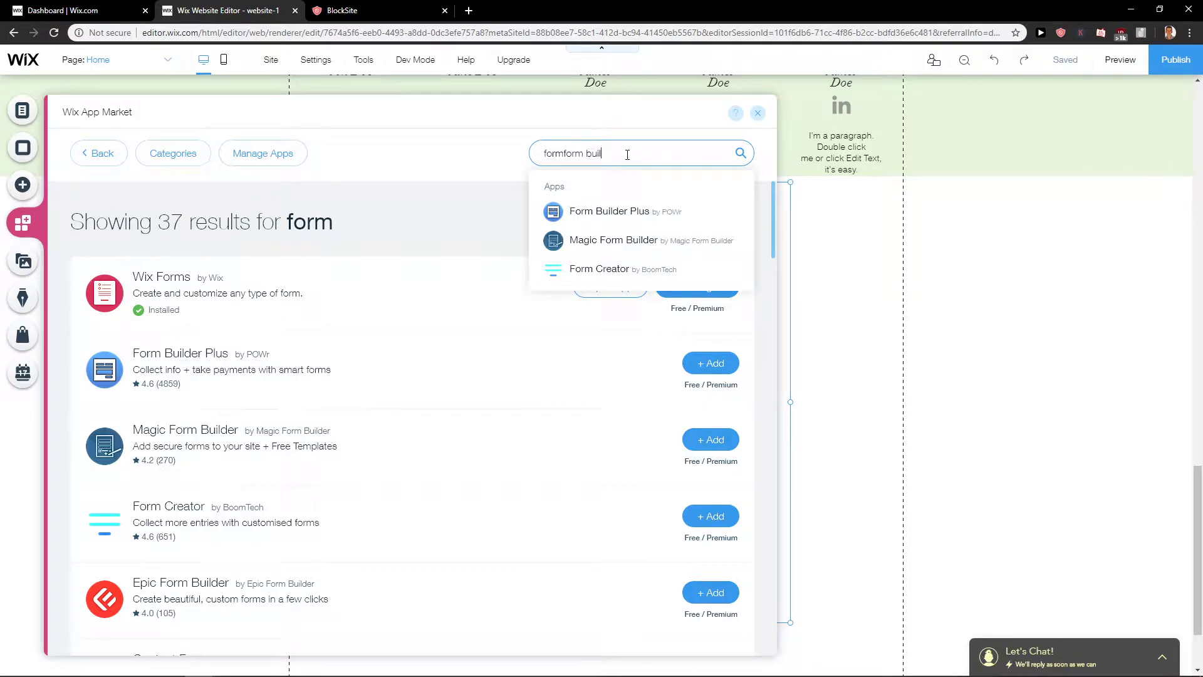
text(der)
key(Return)
scroll(379, 284, down, 3)
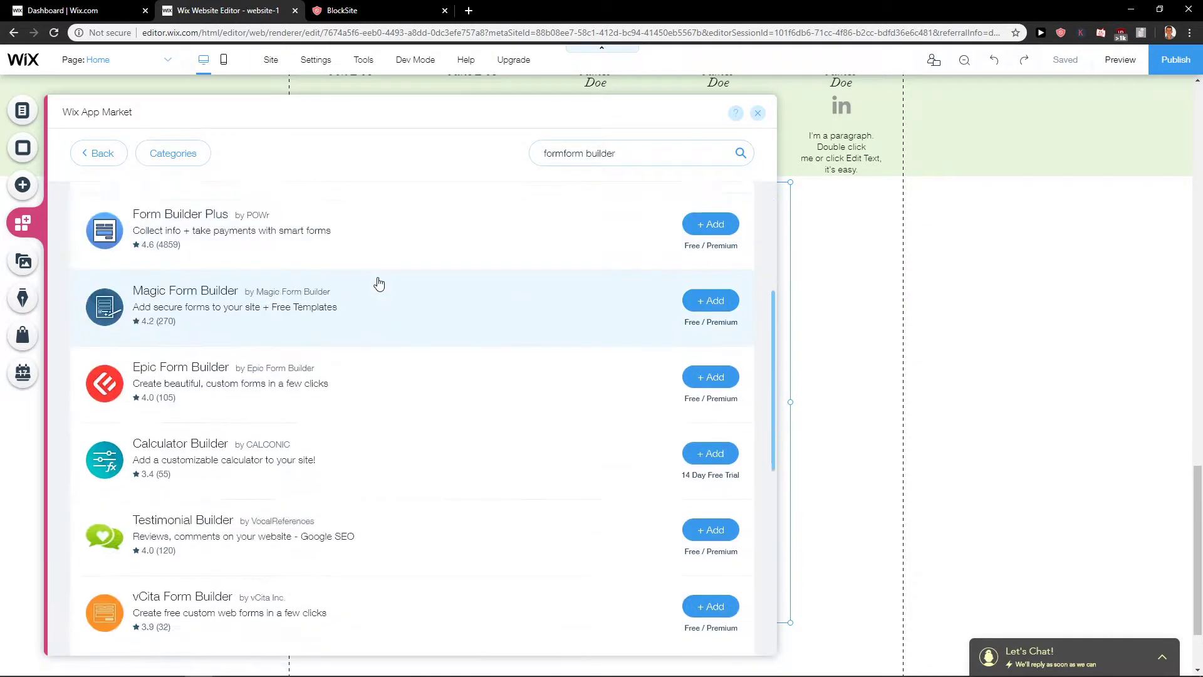
scroll(379, 285, down, 2)
scroll(370, 288, down, 3)
scroll(384, 276, up, 2)
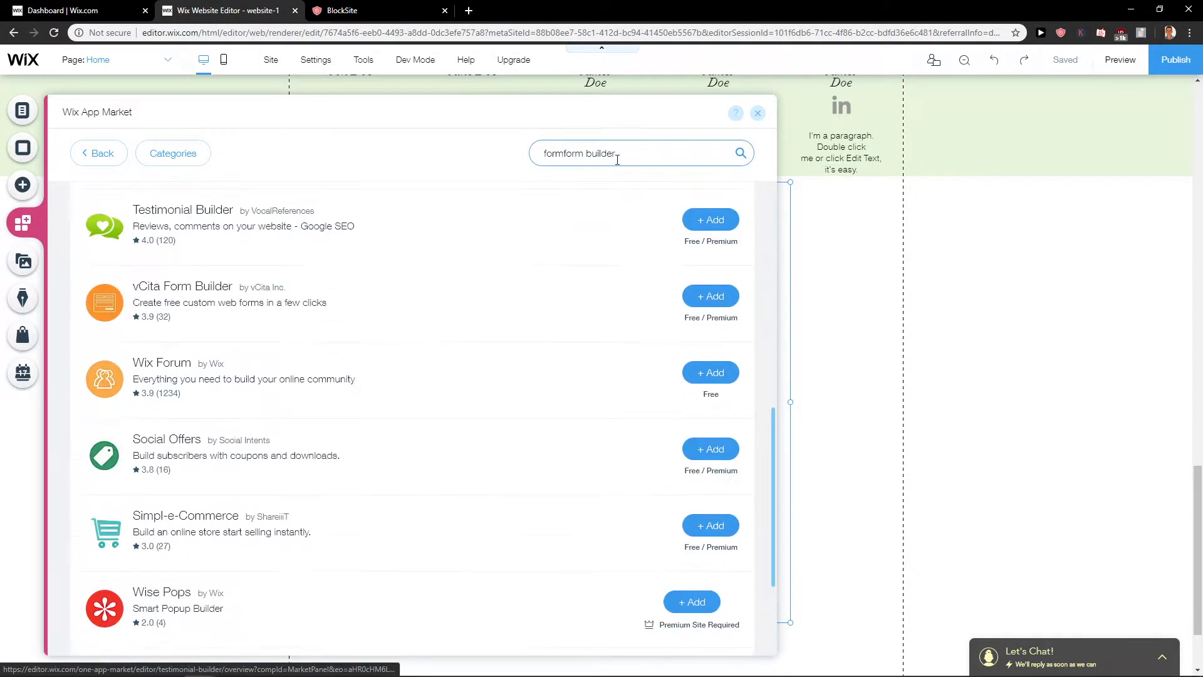
click(620, 158)
key(ctrl+a)
text(form)
key(Return)
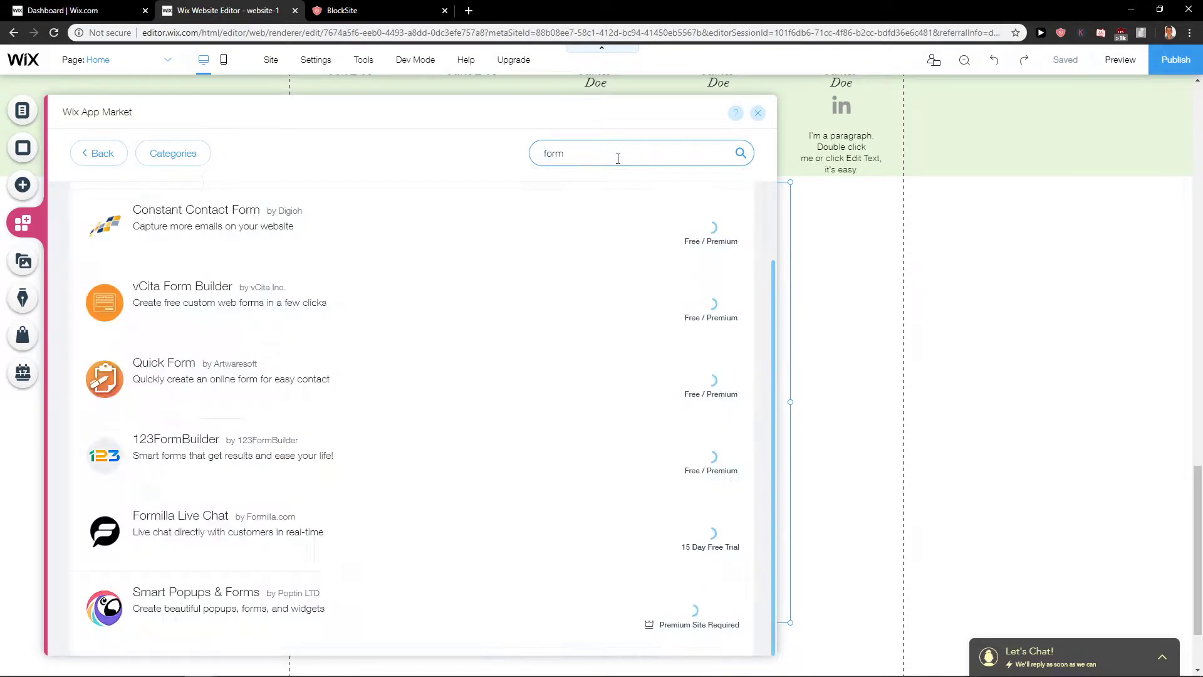
scroll(234, 304, down, 3)
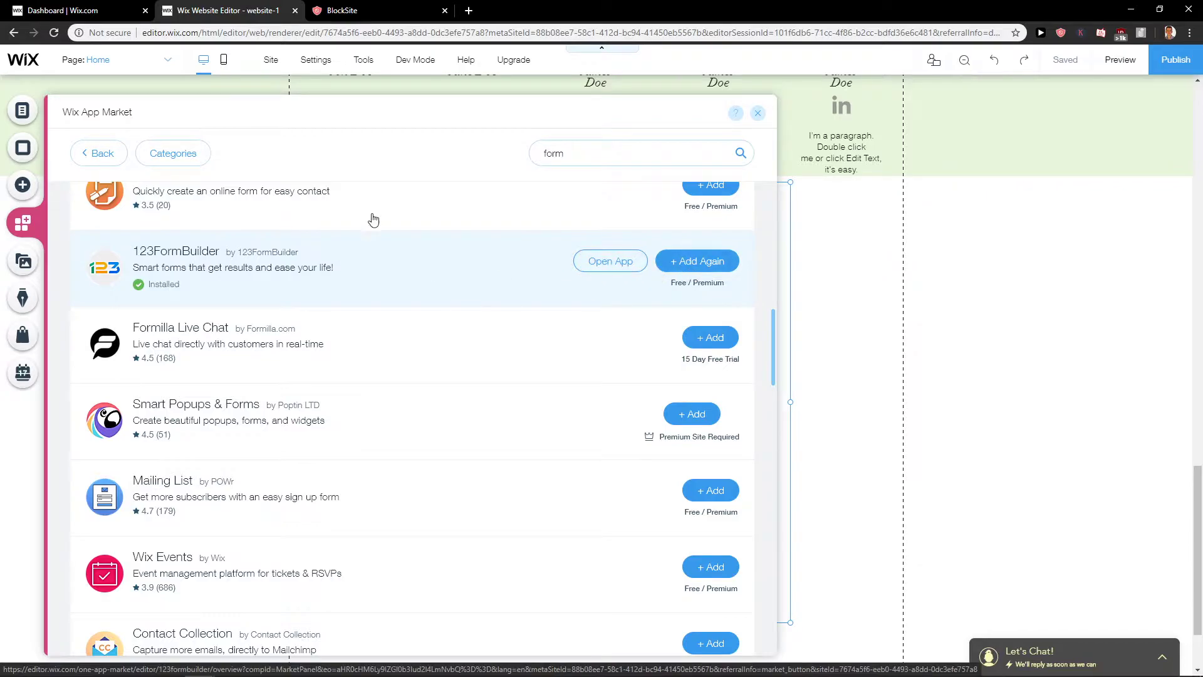
click(758, 113)
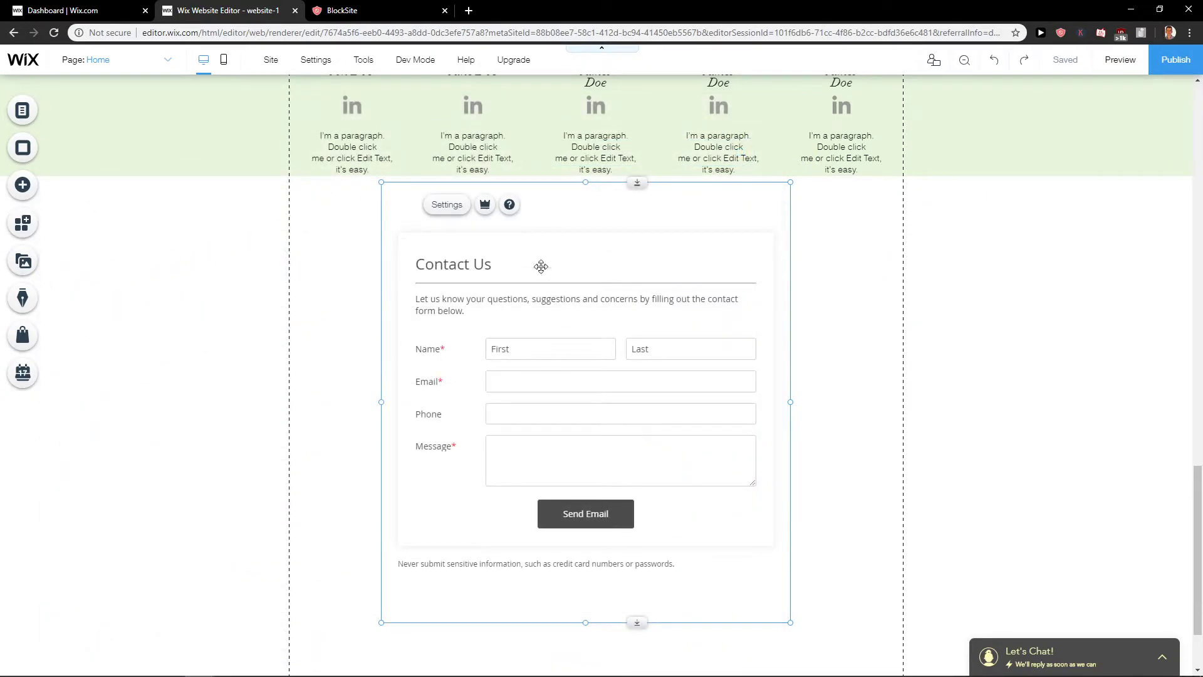
Swap the page's Contact Us form for 123 Form Builder's Sales Lead Form template
click(447, 204)
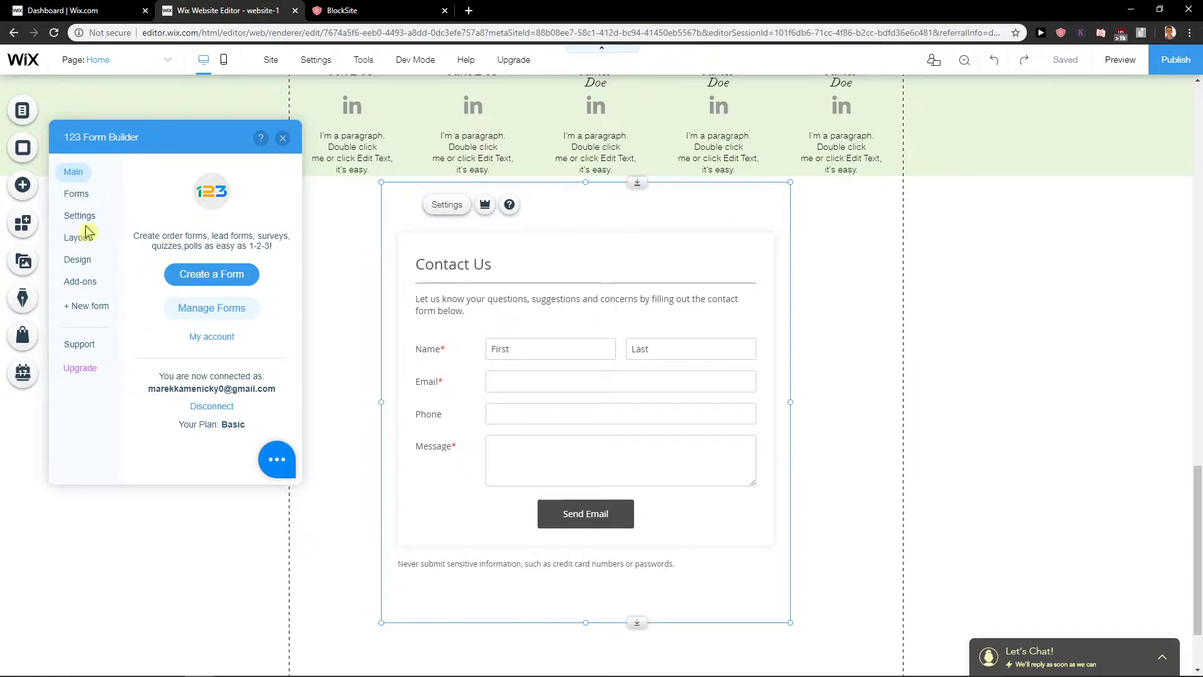
click(81, 217)
click(79, 196)
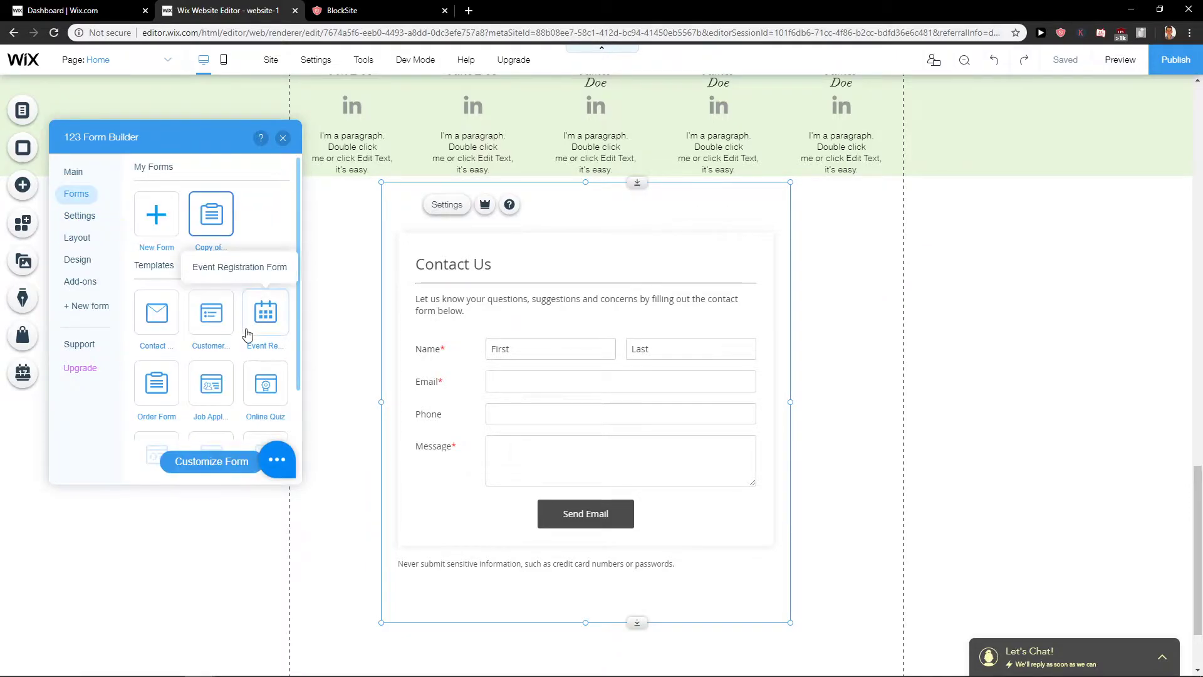
scroll(236, 324, down, 1)
scroll(269, 276, down, 1)
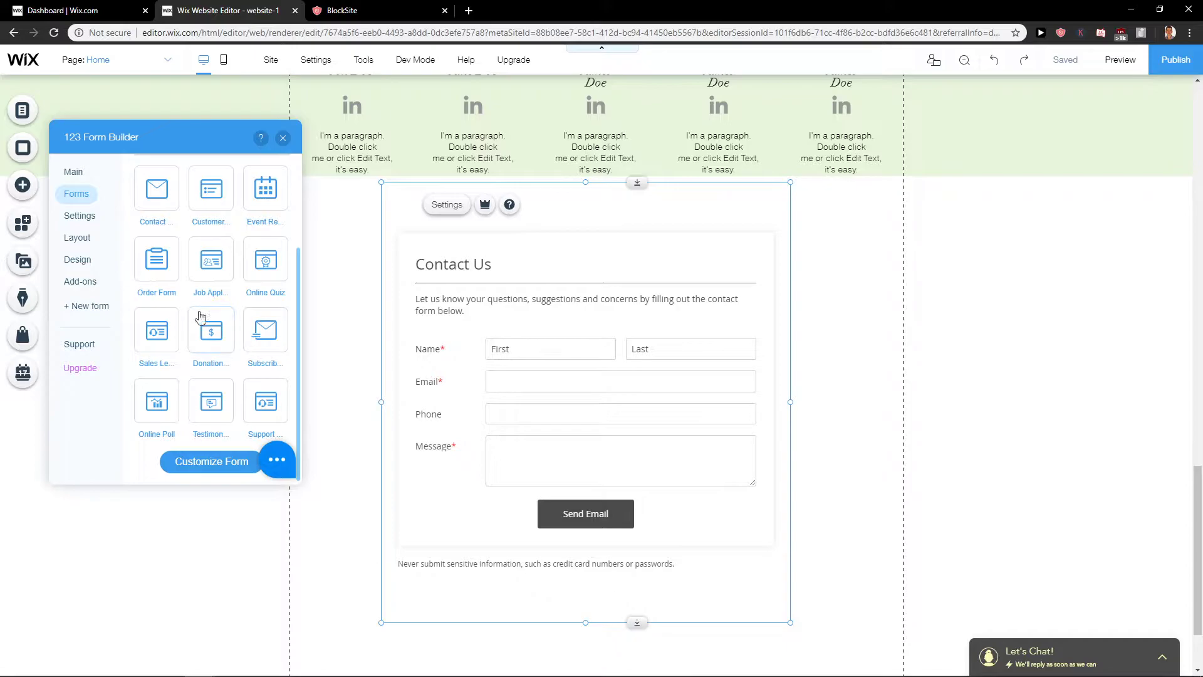
click(156, 334)
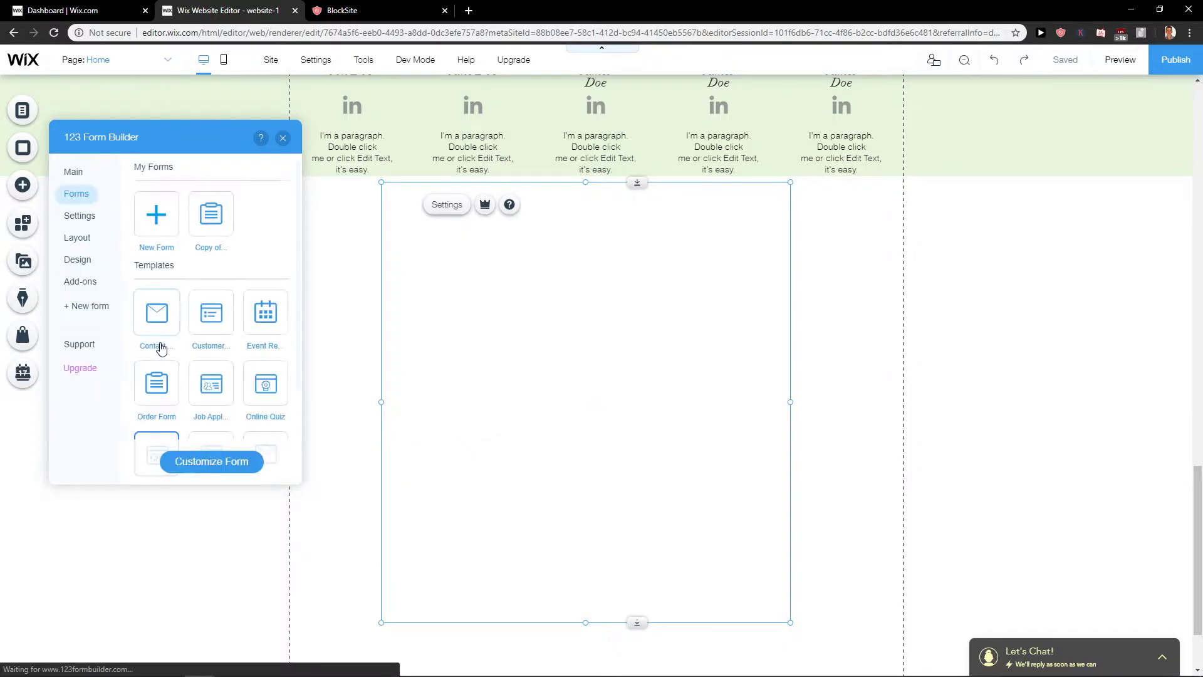
scroll(390, 332, down, 2)
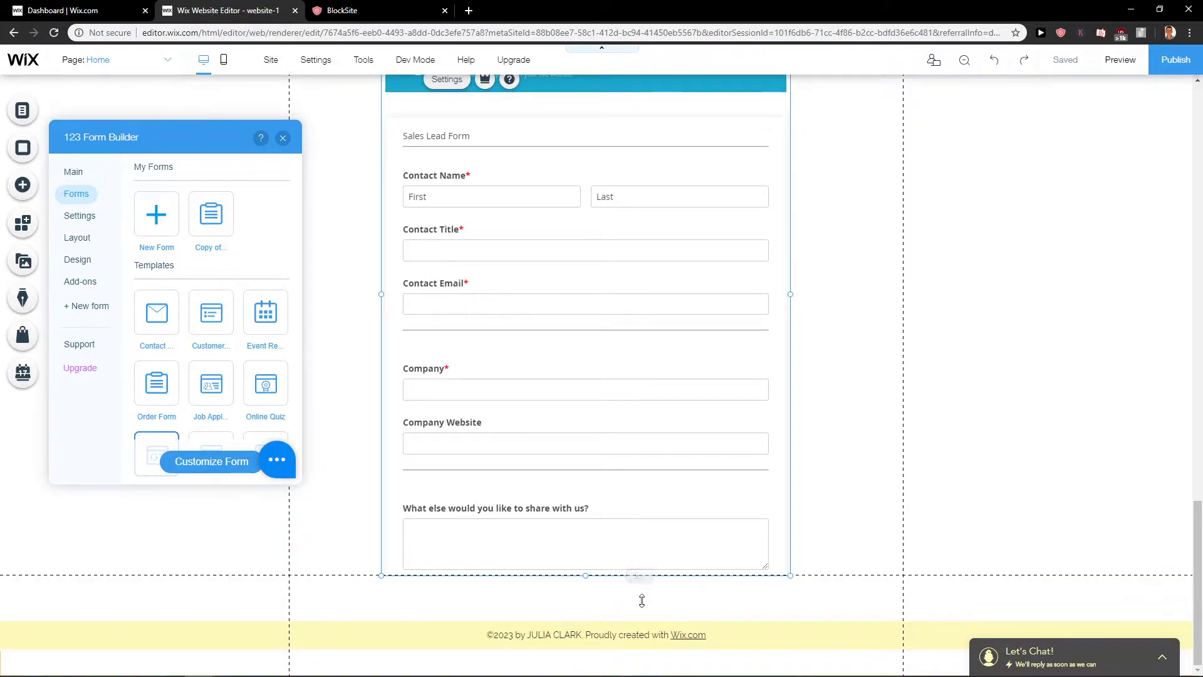
Drag the footer down to lengthen the page below the form
click(662, 616)
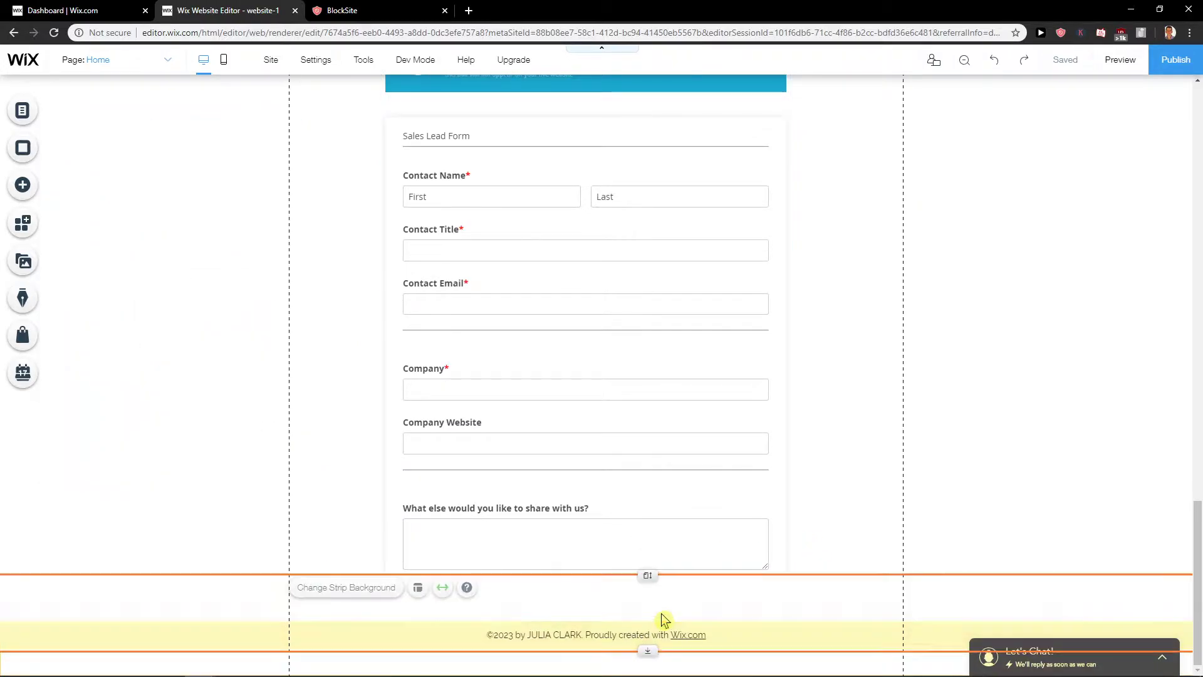
drag(645, 574, 645, 667)
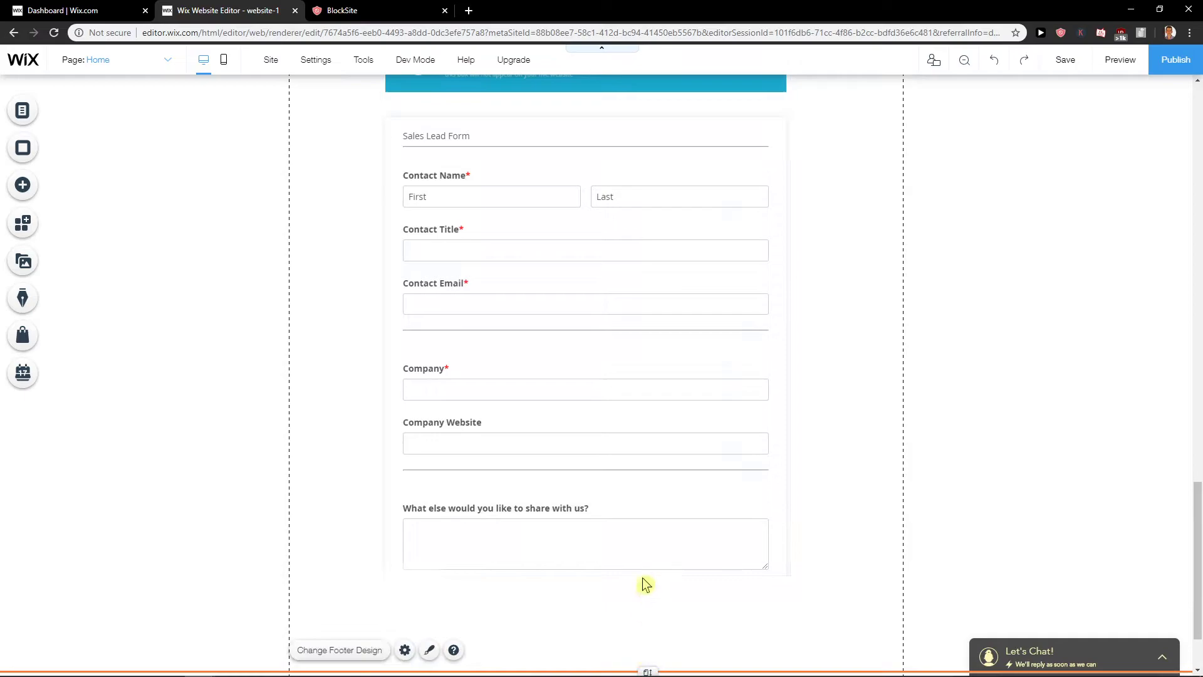
click(636, 557)
click(553, 547)
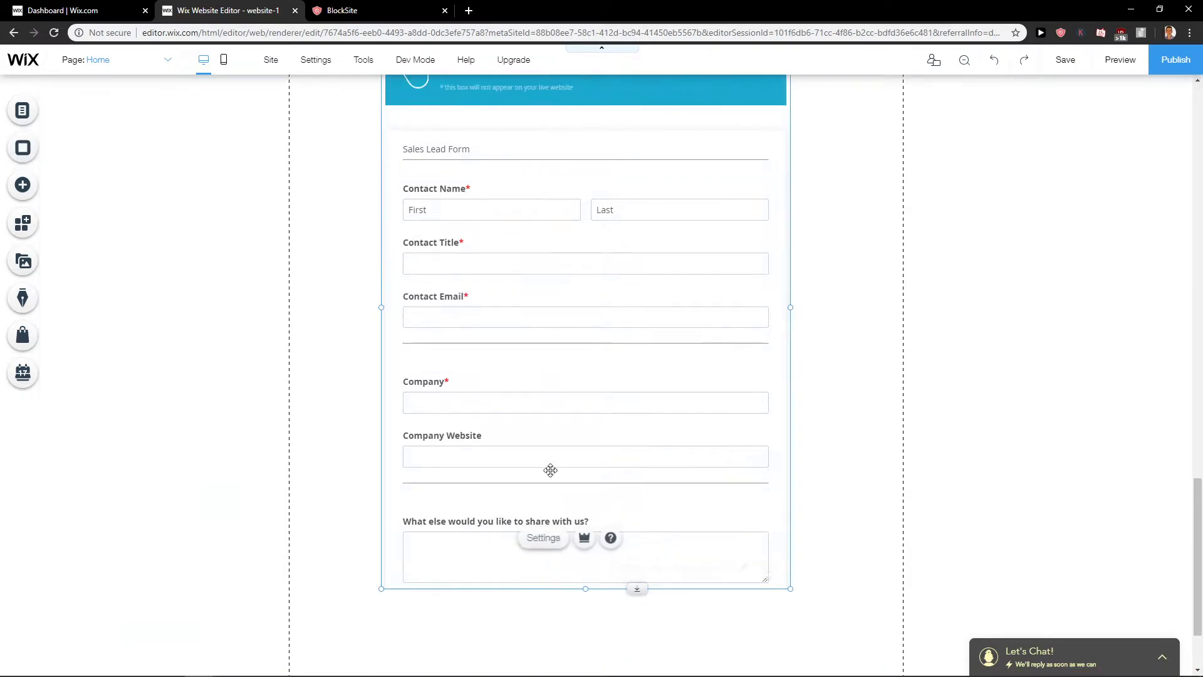
scroll(502, 351, up, 1)
scroll(610, 604, down, 3)
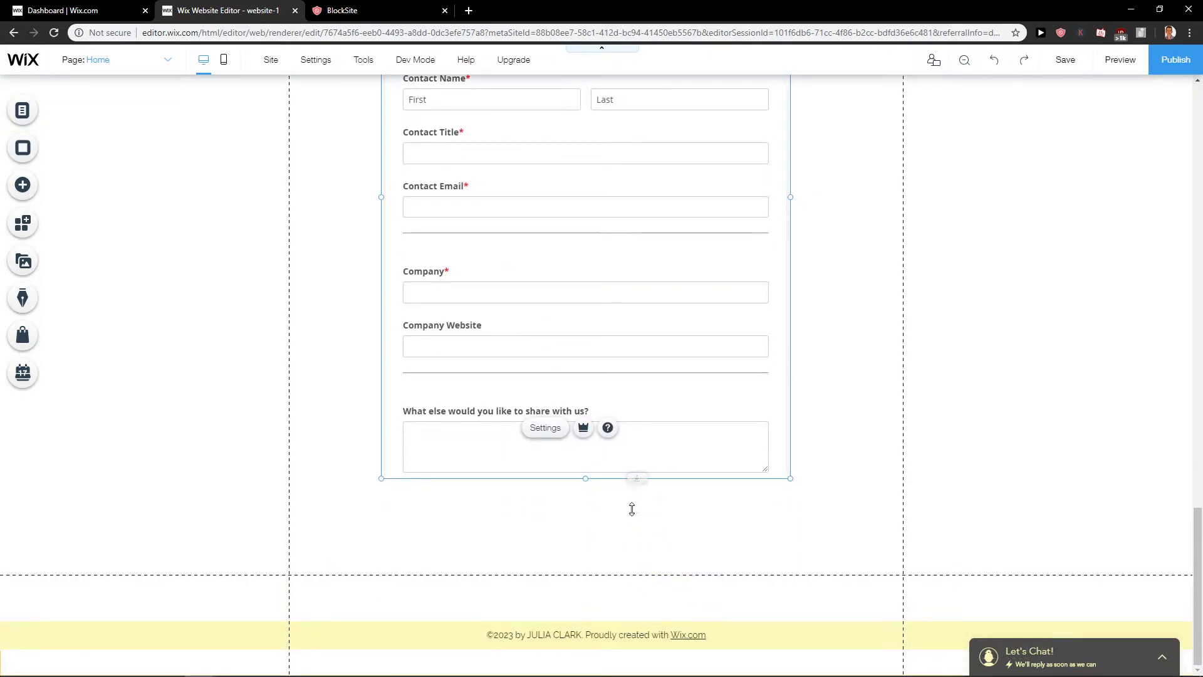
Lower the footer further and shift the Sales Lead form slightly down
click(628, 579)
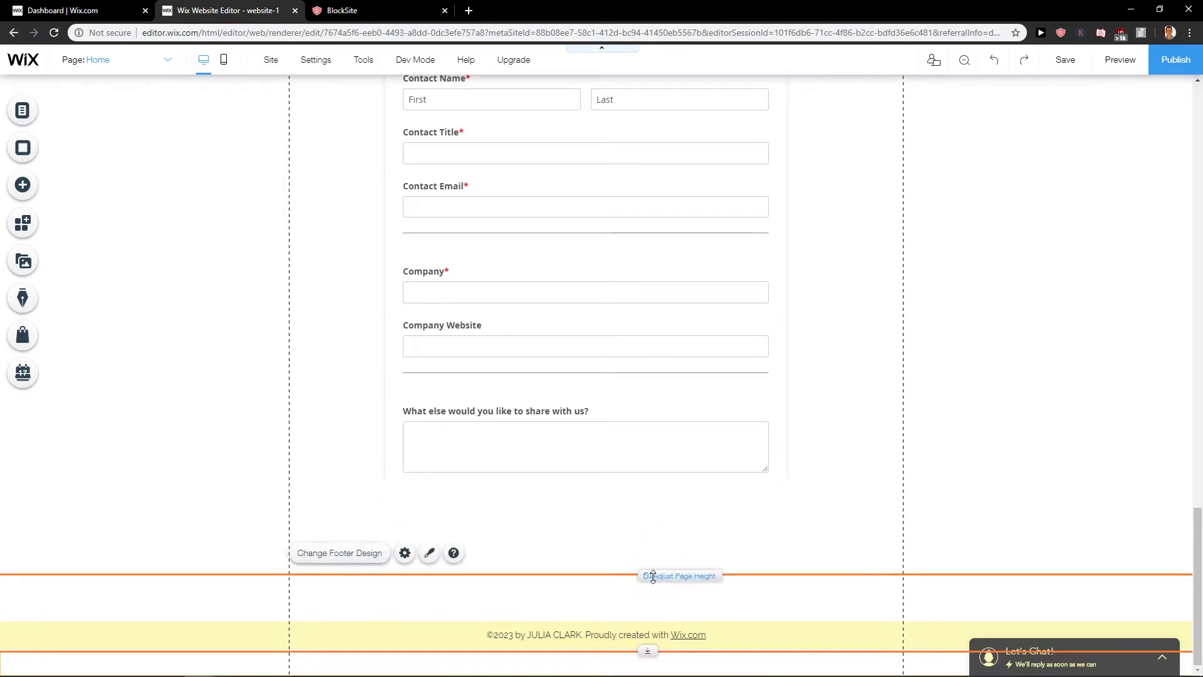
drag(658, 578, 658, 650)
click(627, 475)
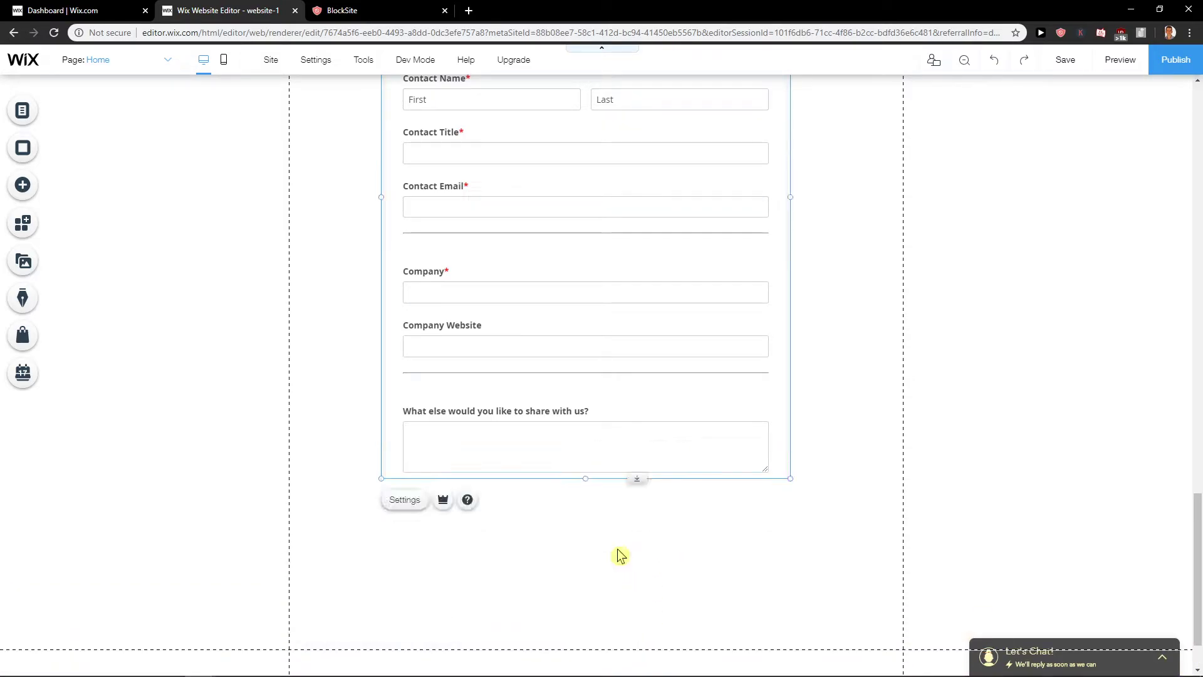
drag(575, 314, 568, 400)
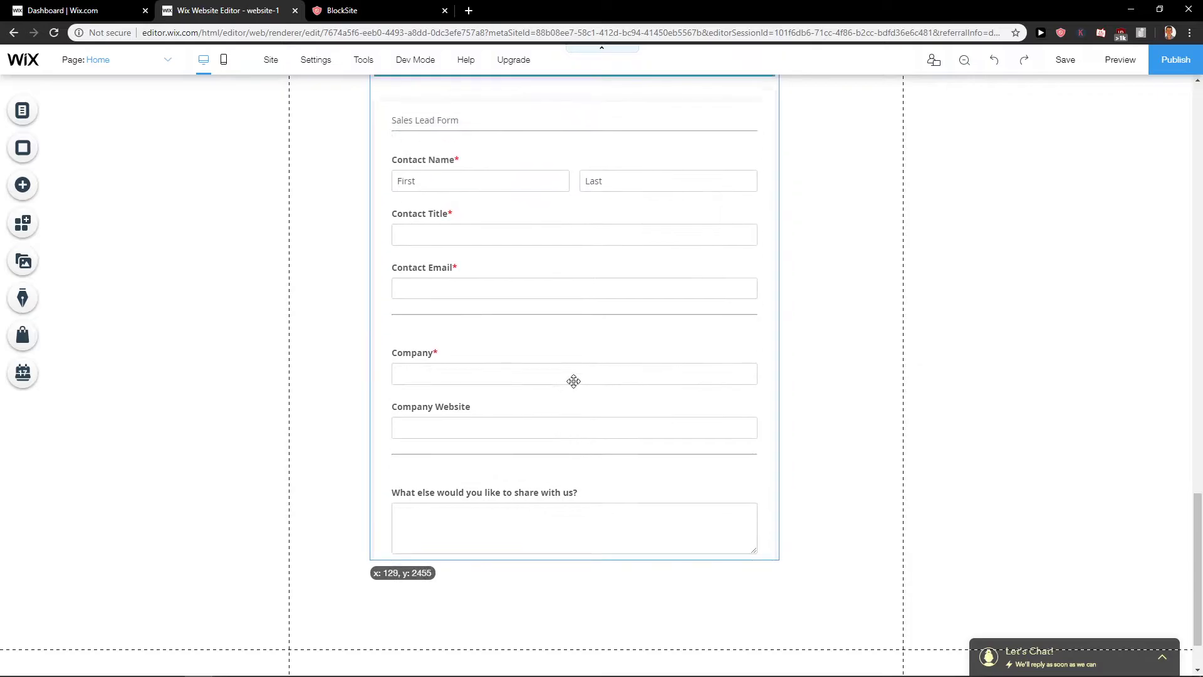
scroll(655, 524, up, 1)
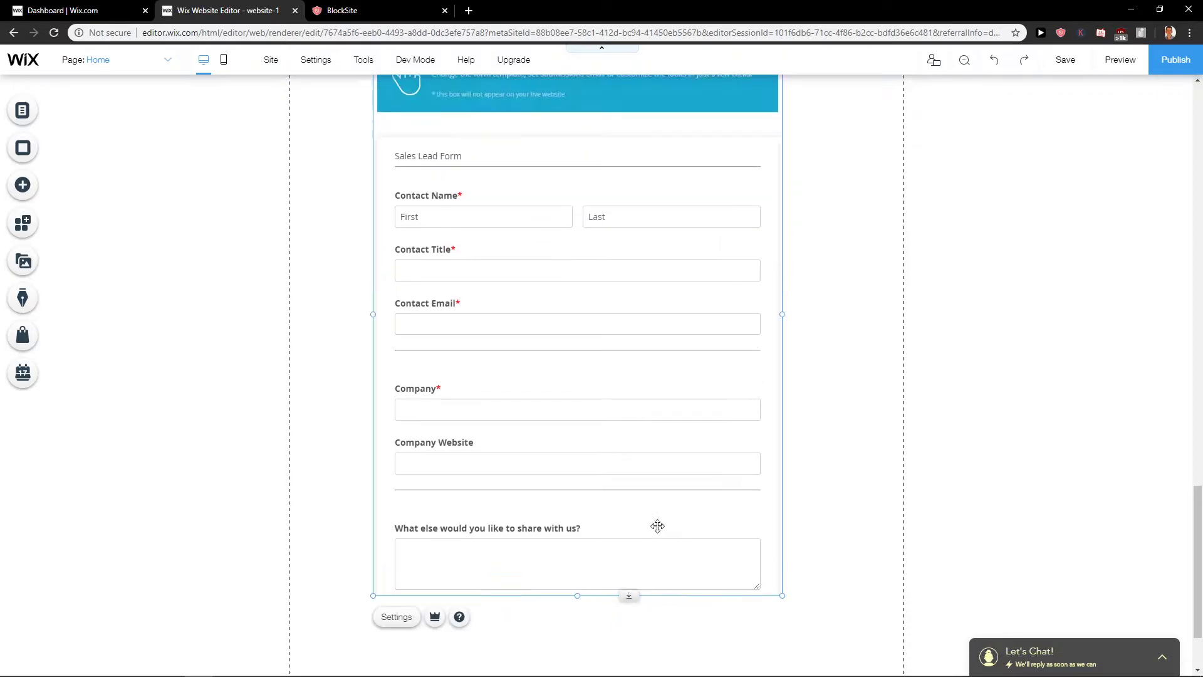
scroll(564, 404, up, 2)
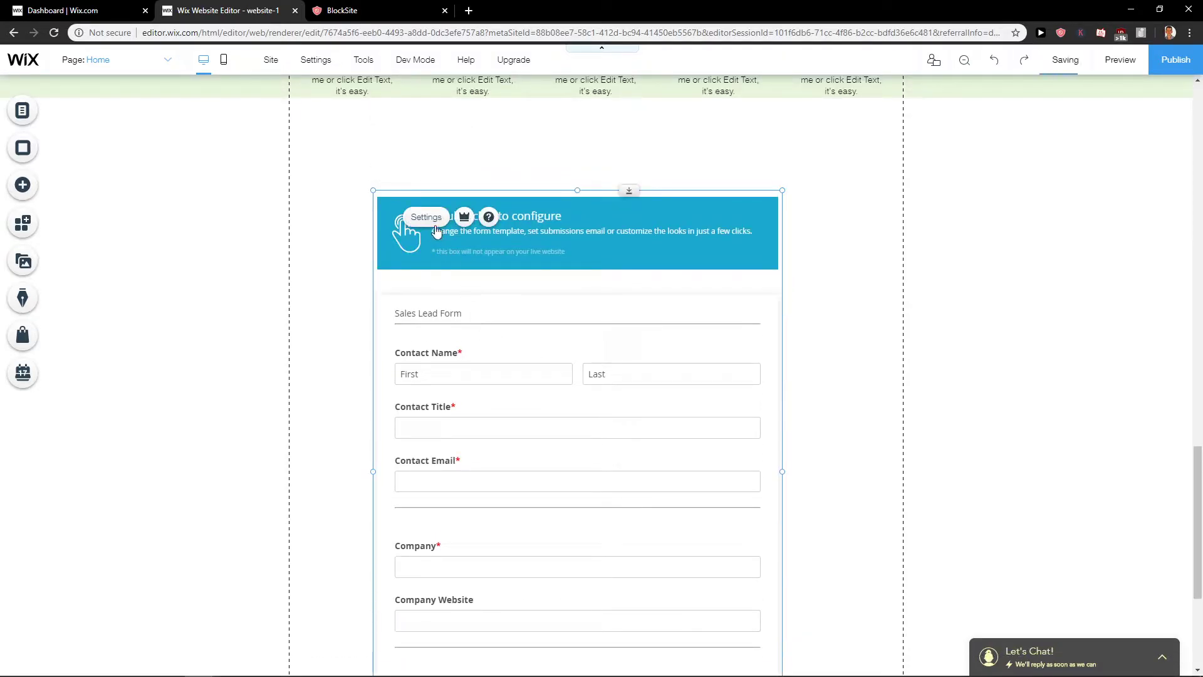
Move the 123 Form Builder widget up and to the right on the page
click(426, 217)
scroll(559, 342, down, 1)
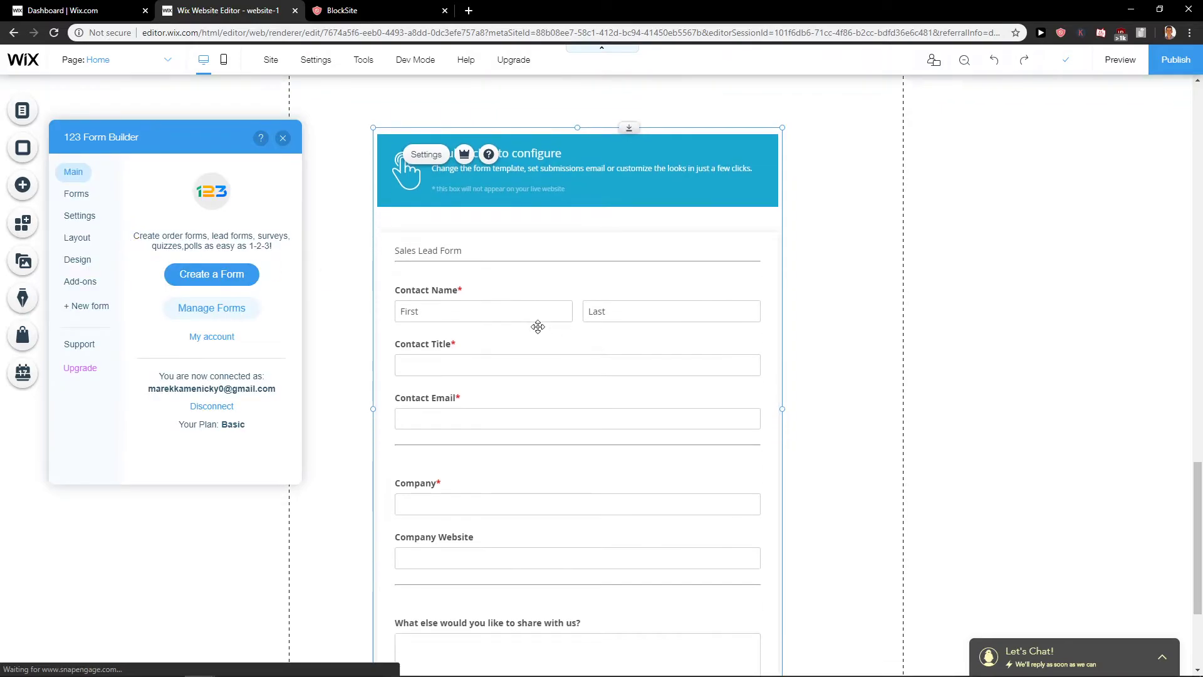
scroll(538, 327, down, 1)
scroll(537, 325, up, 2)
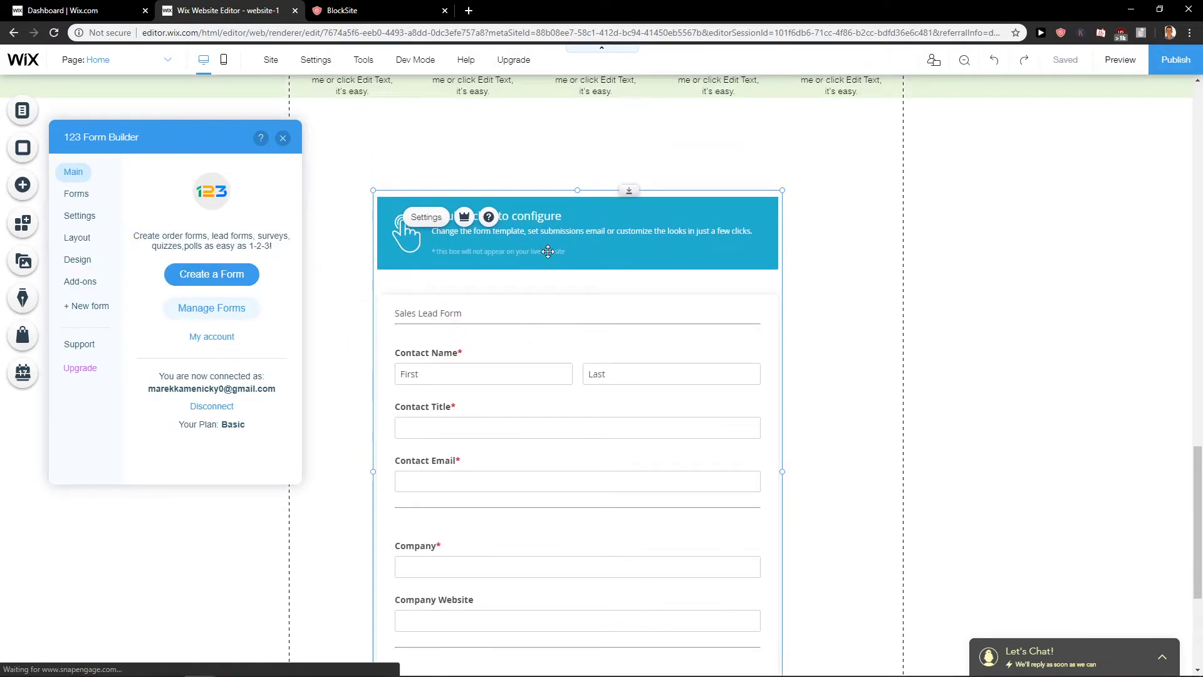
drag(547, 252, 594, 184)
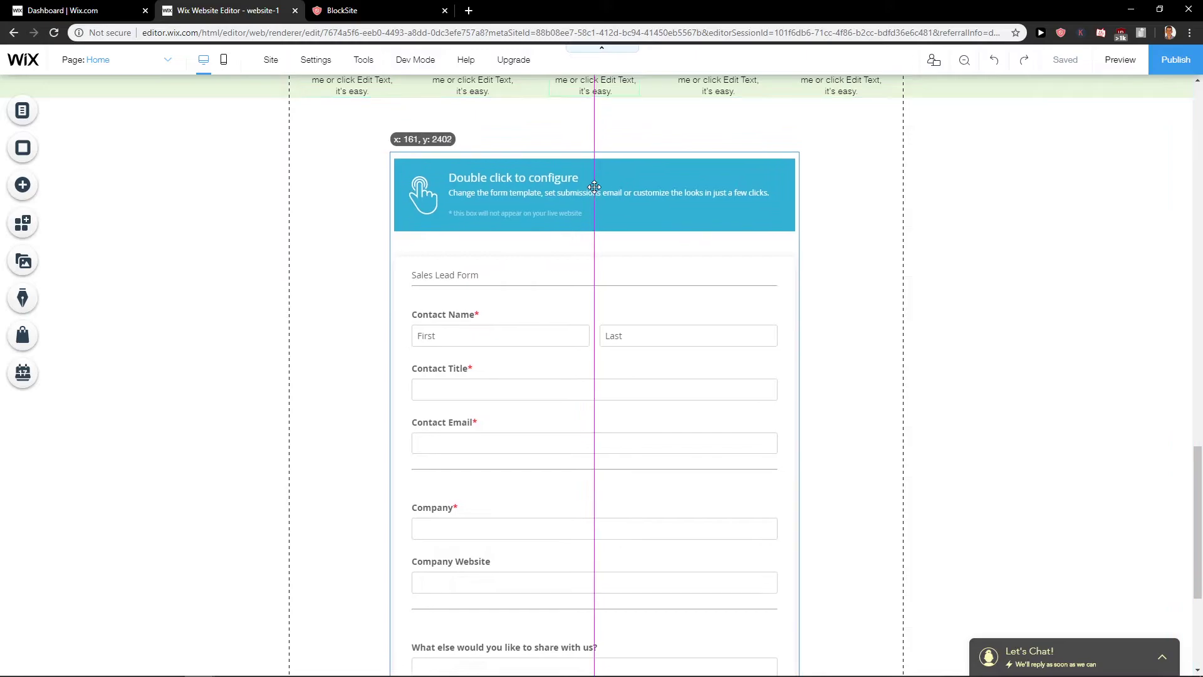
double_click(475, 287)
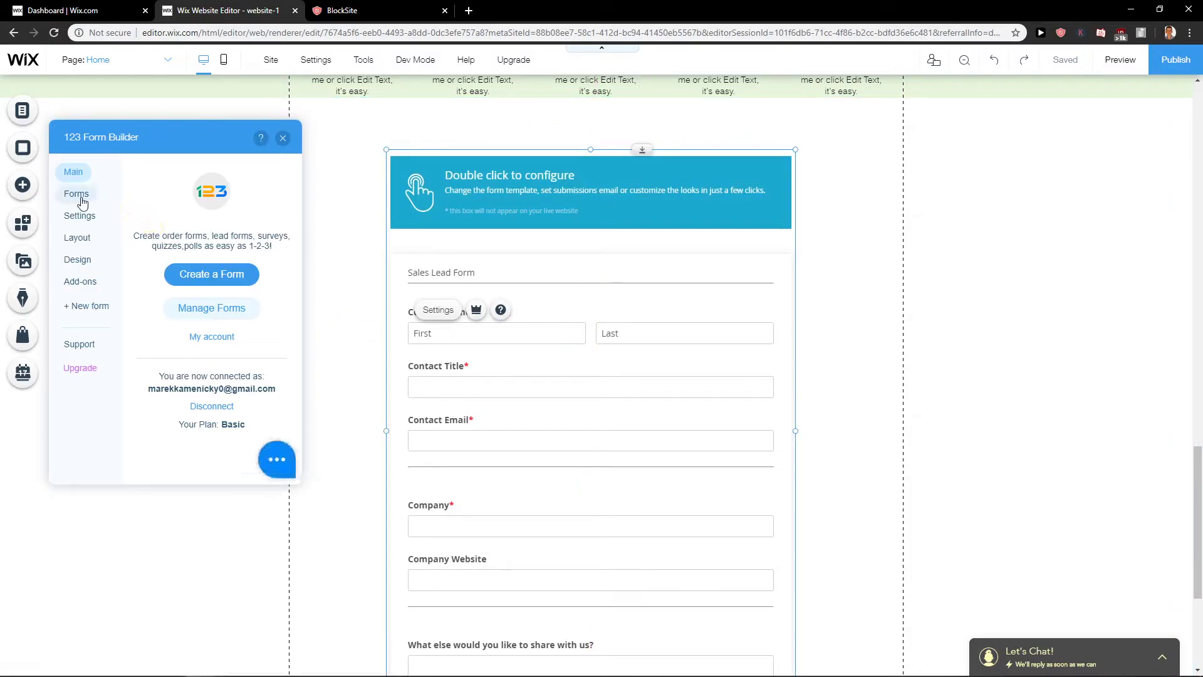
Load the copied contact form, then switch the widget back to the Sales Lead Form
click(81, 201)
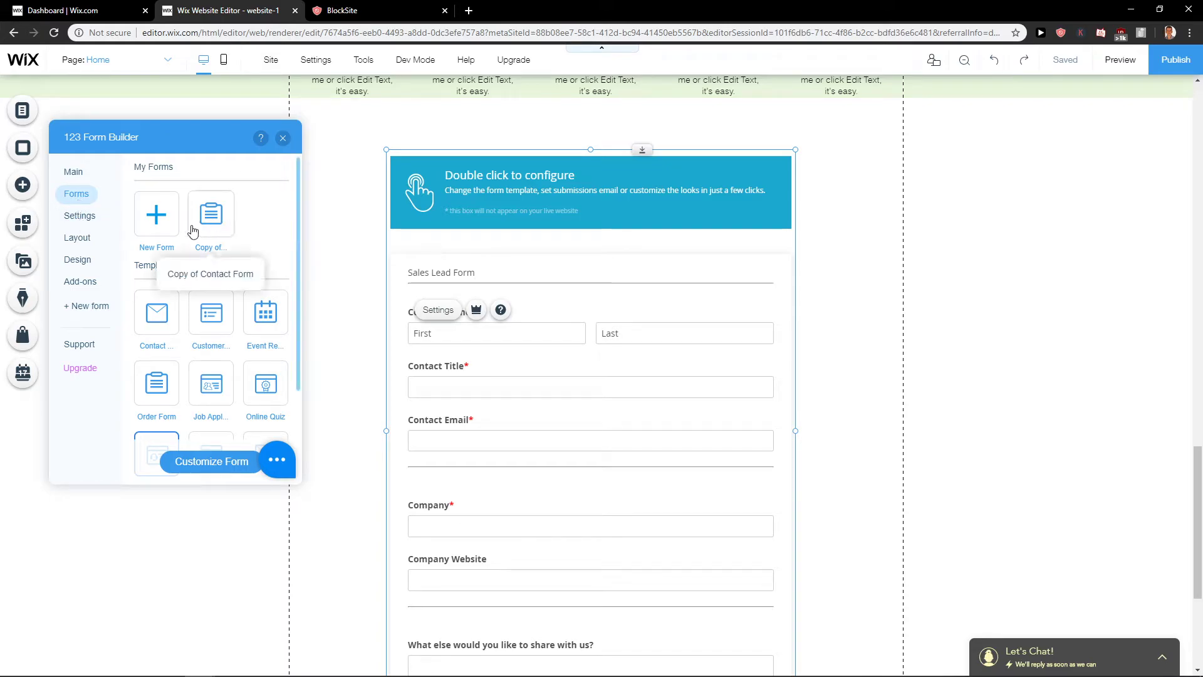
click(210, 217)
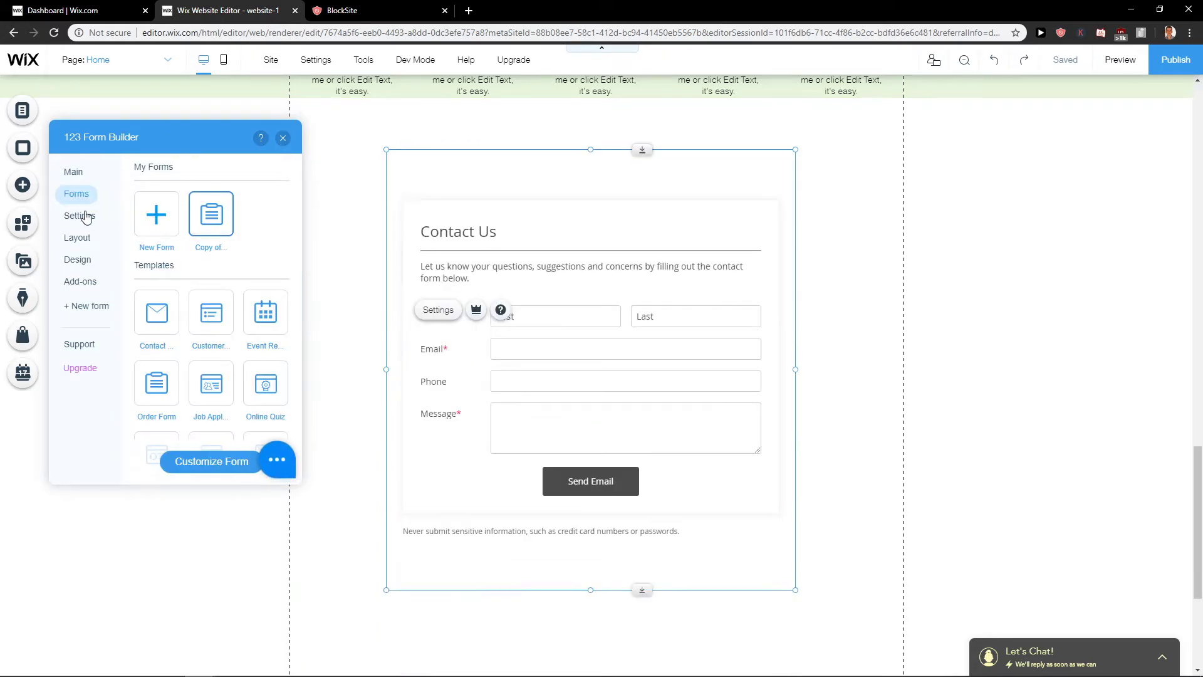
click(84, 216)
click(76, 194)
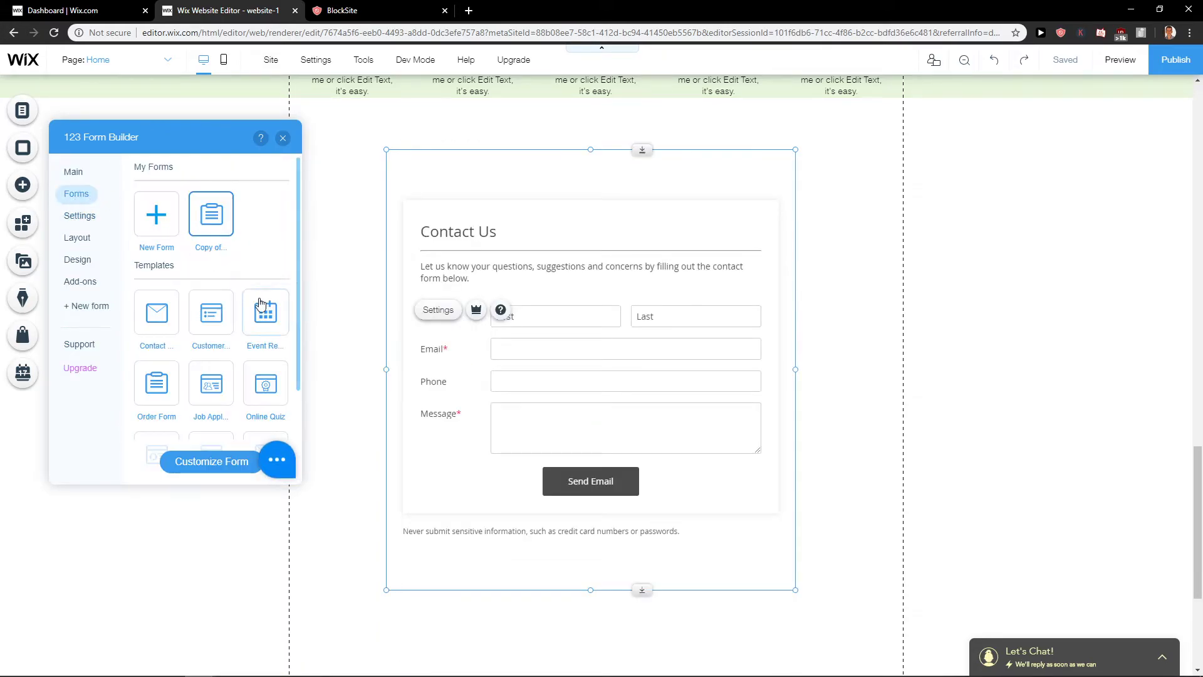
scroll(232, 320, down, 3)
click(153, 346)
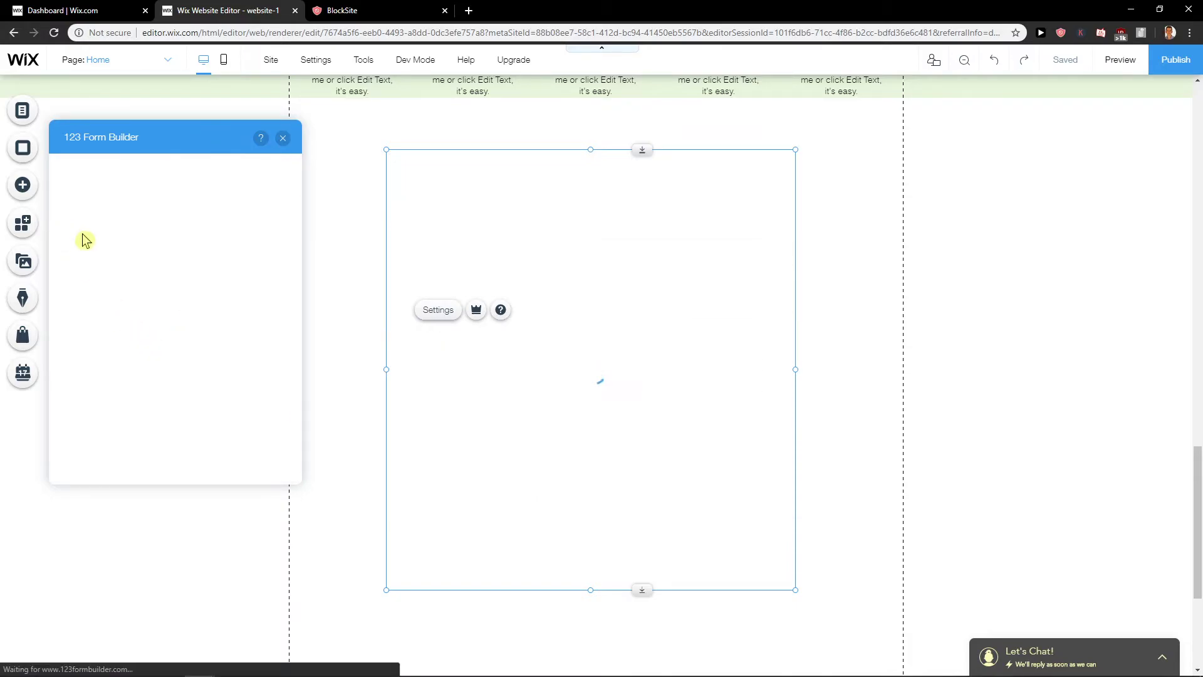
Review the Sales Lead Form's settings, Layout and Design themes, then its Add-ons integrations
click(81, 217)
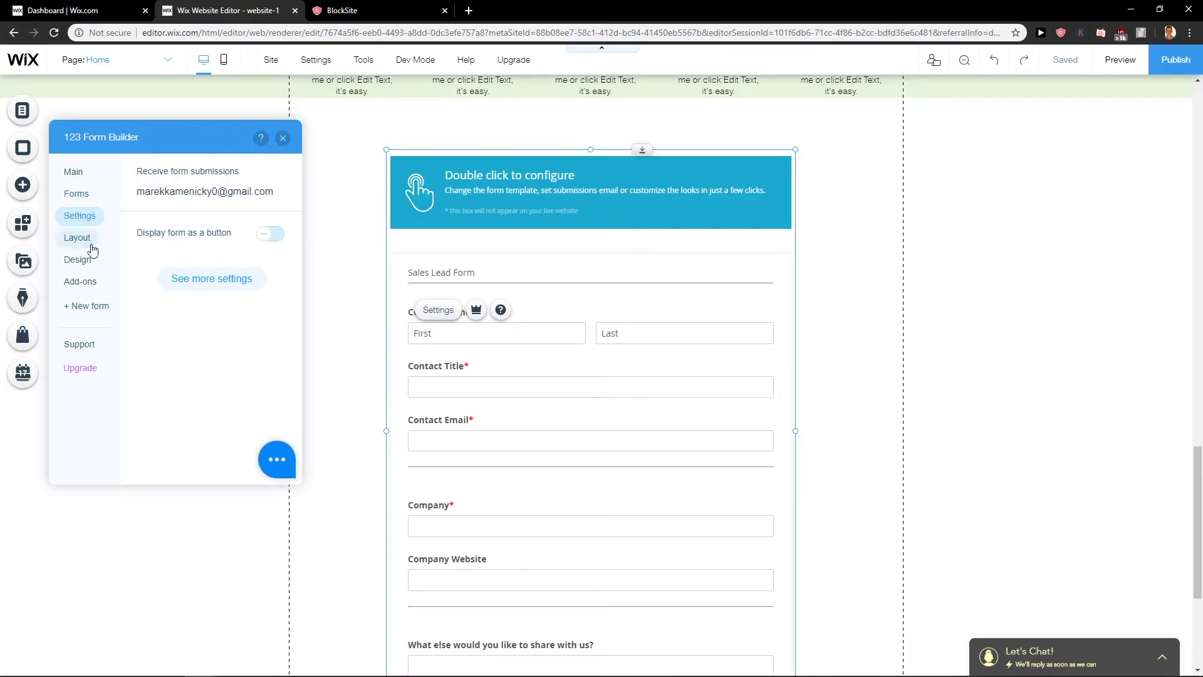
click(91, 244)
scroll(243, 272, down, 2)
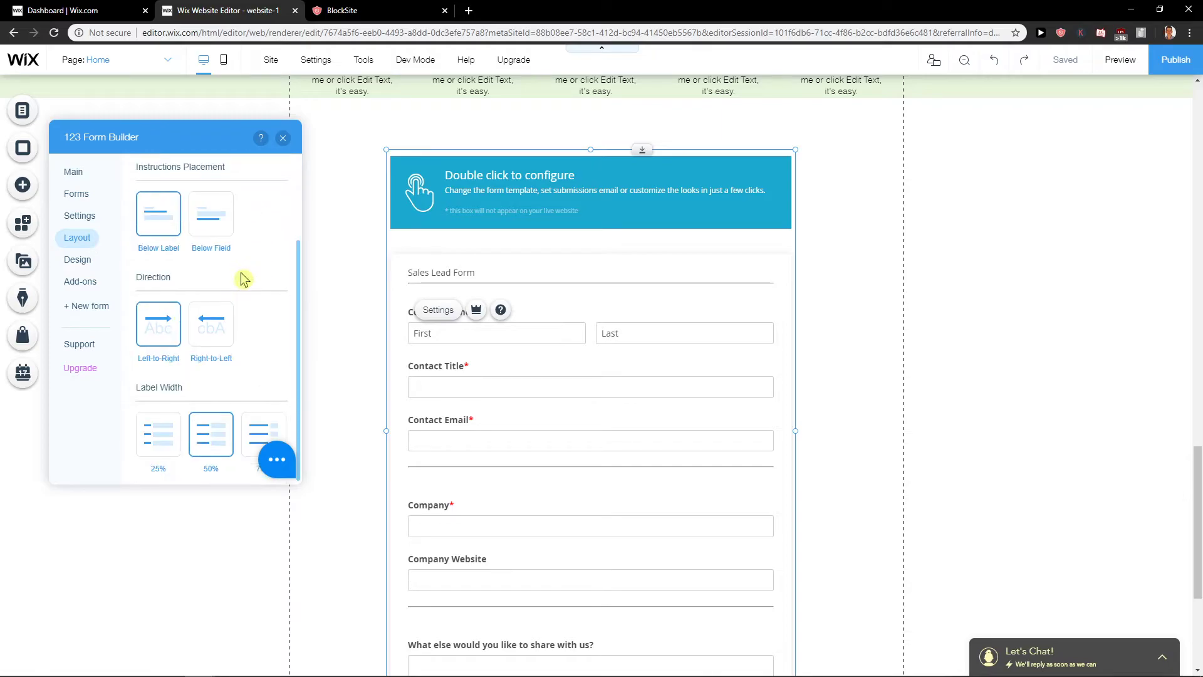
click(79, 258)
scroll(527, 395, down, 5)
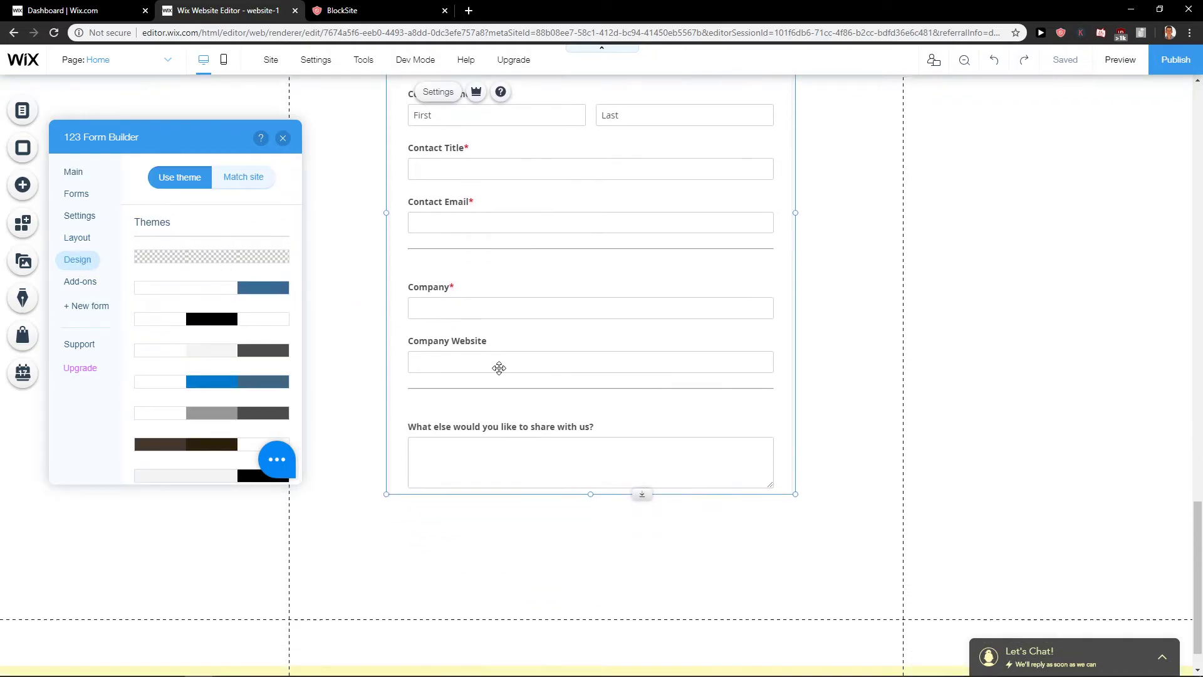
scroll(602, 470, up, 2)
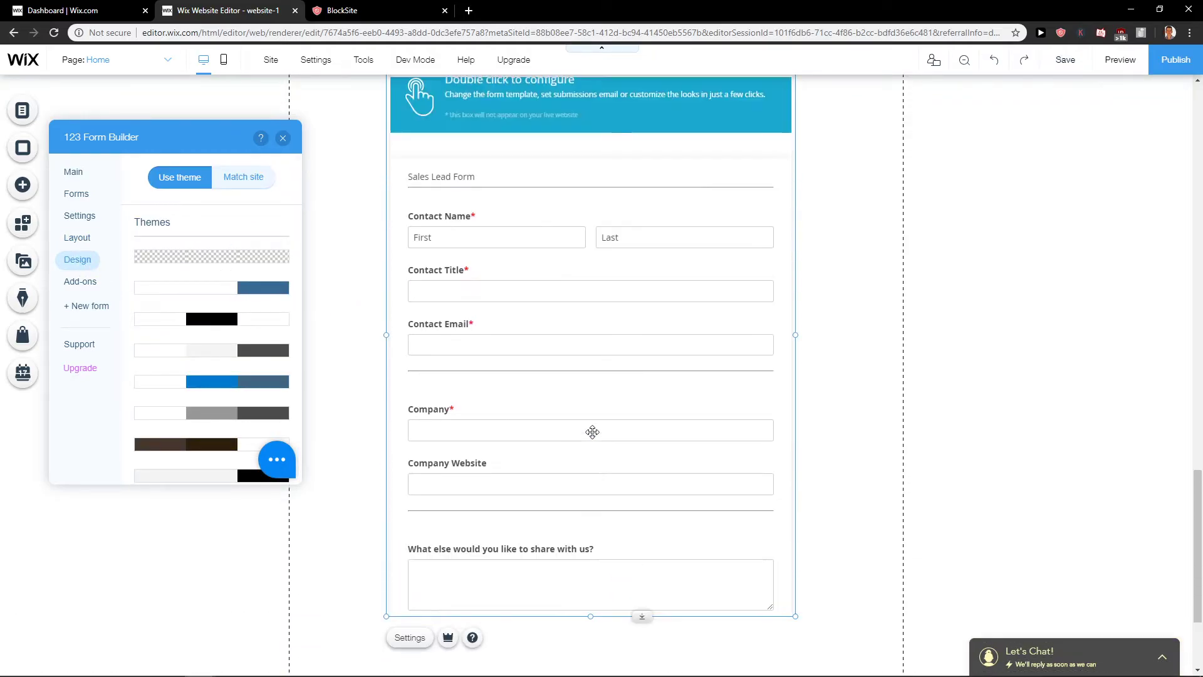
scroll(583, 425, up, 2)
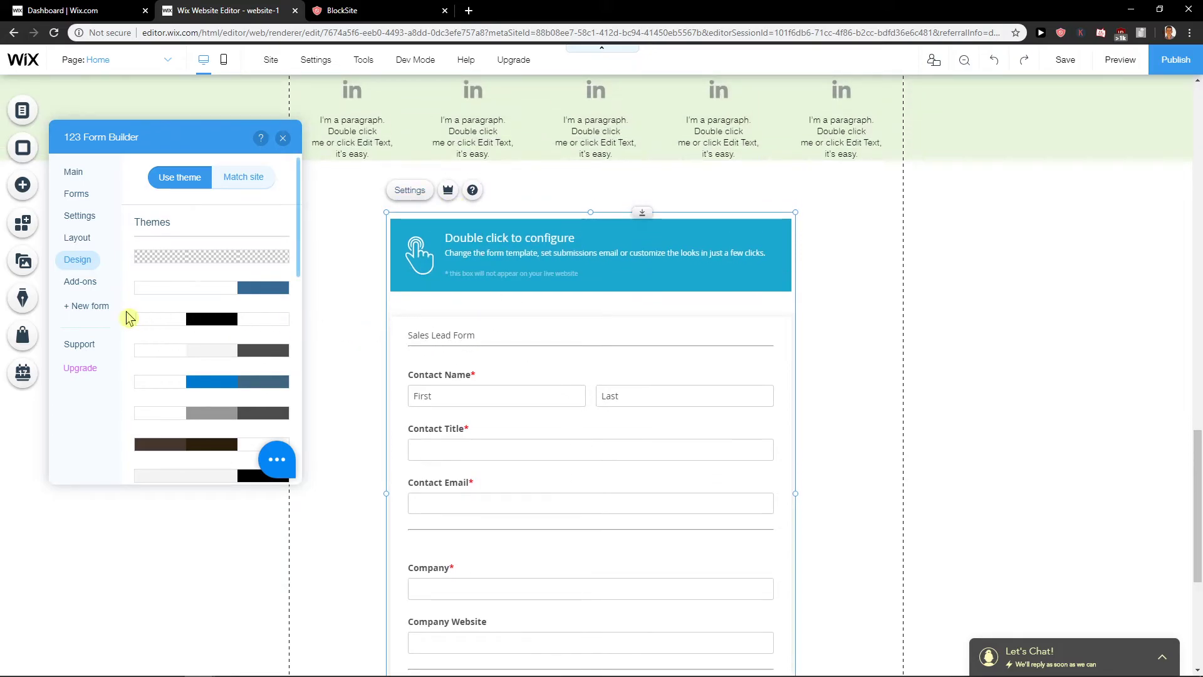
scroll(125, 311, down, 1)
click(526, 315)
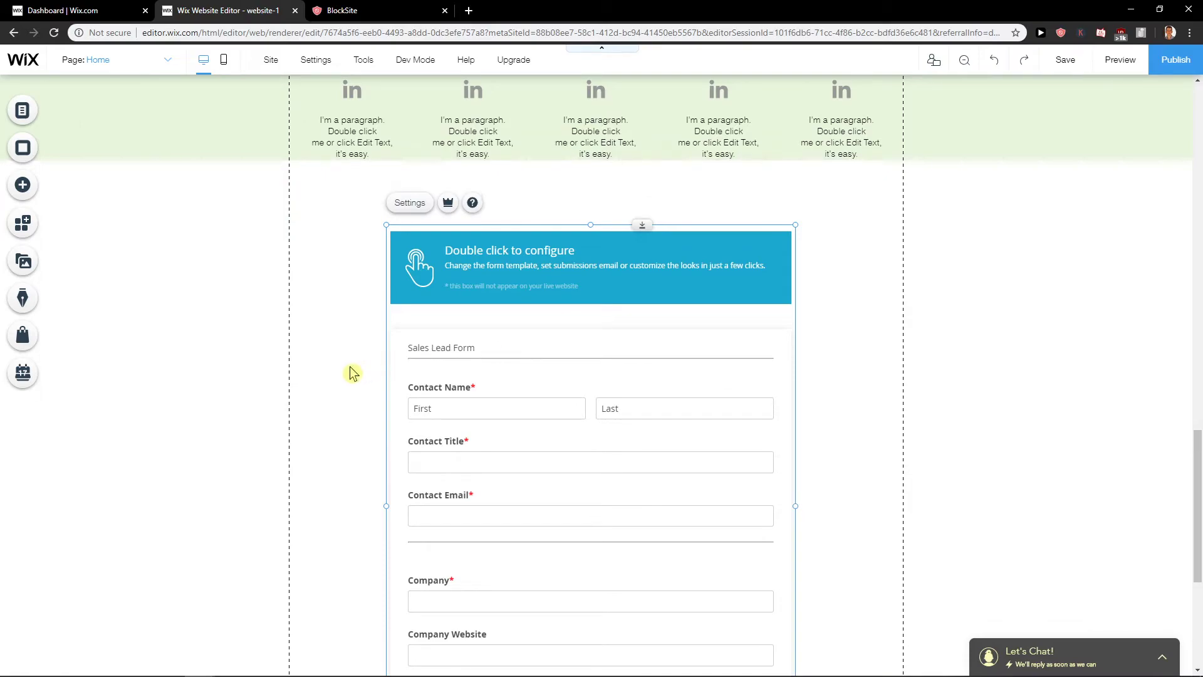
scroll(507, 337, down, 1)
click(410, 142)
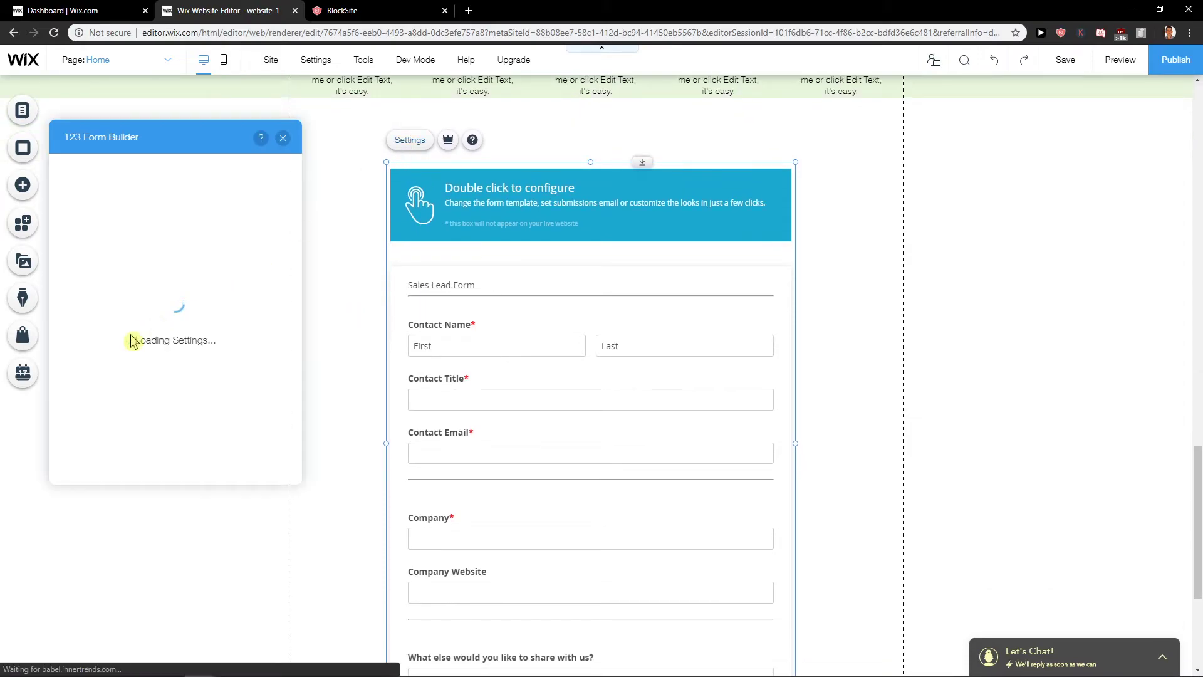
click(82, 294)
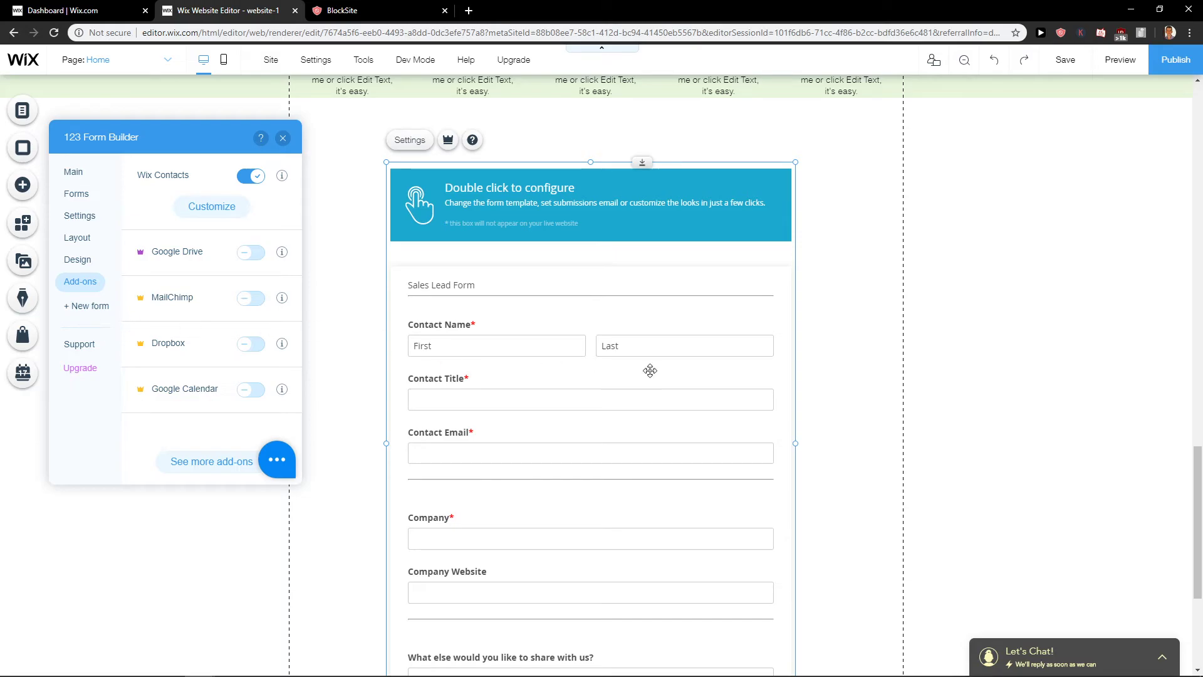
scroll(648, 371, down, 2)
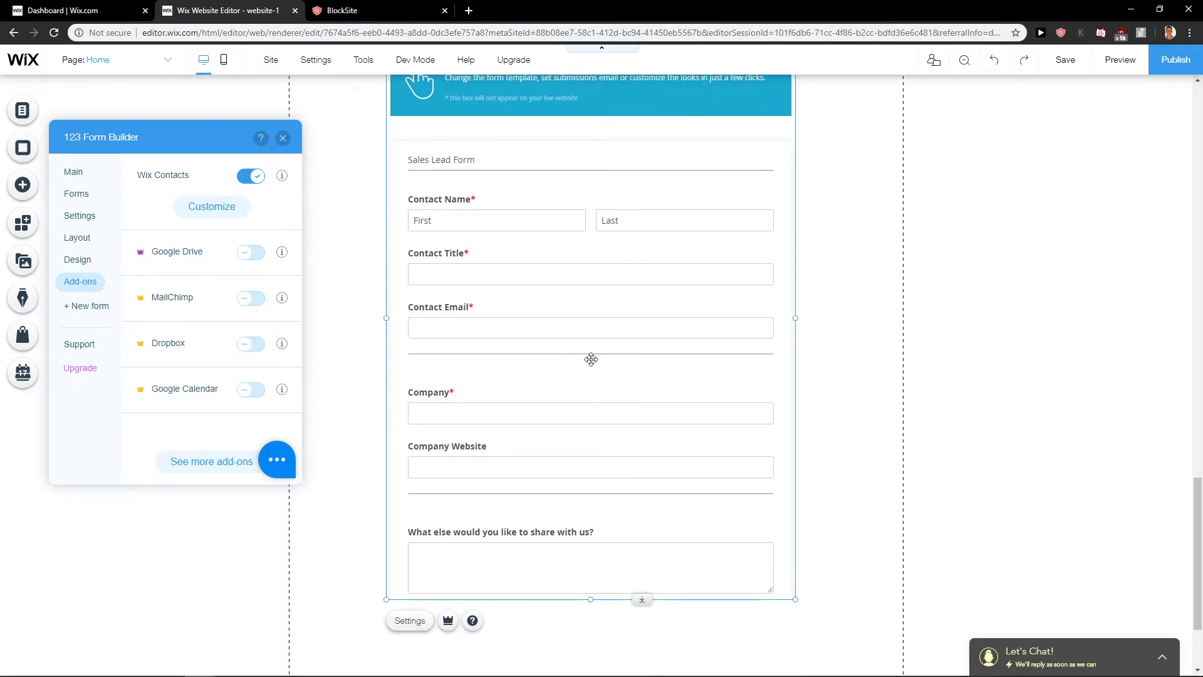
Preview the page, test the Sales Lead Form's First name field, and return to the editor
click(1120, 61)
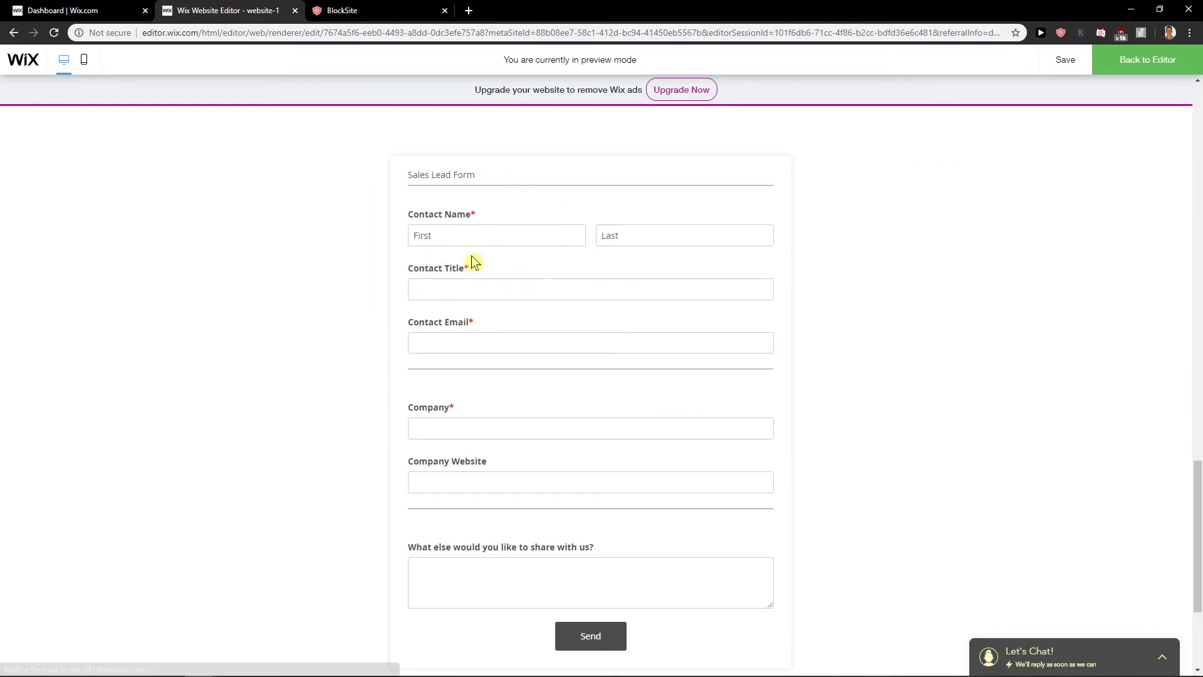
click(479, 240)
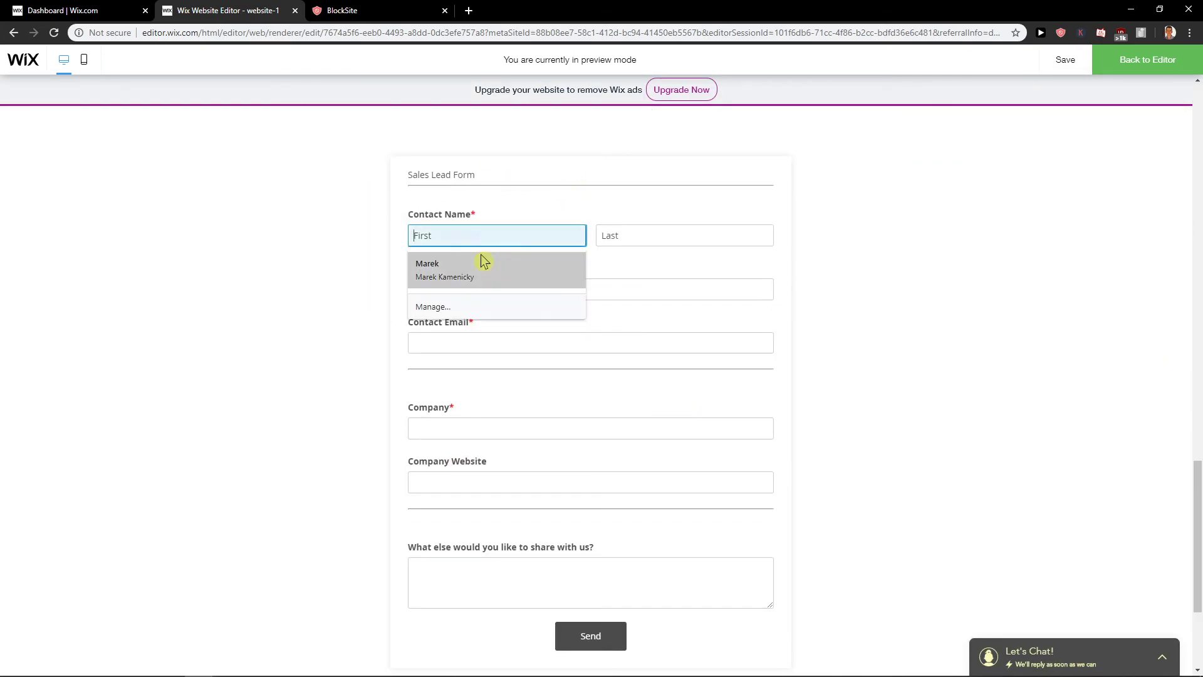
click(605, 534)
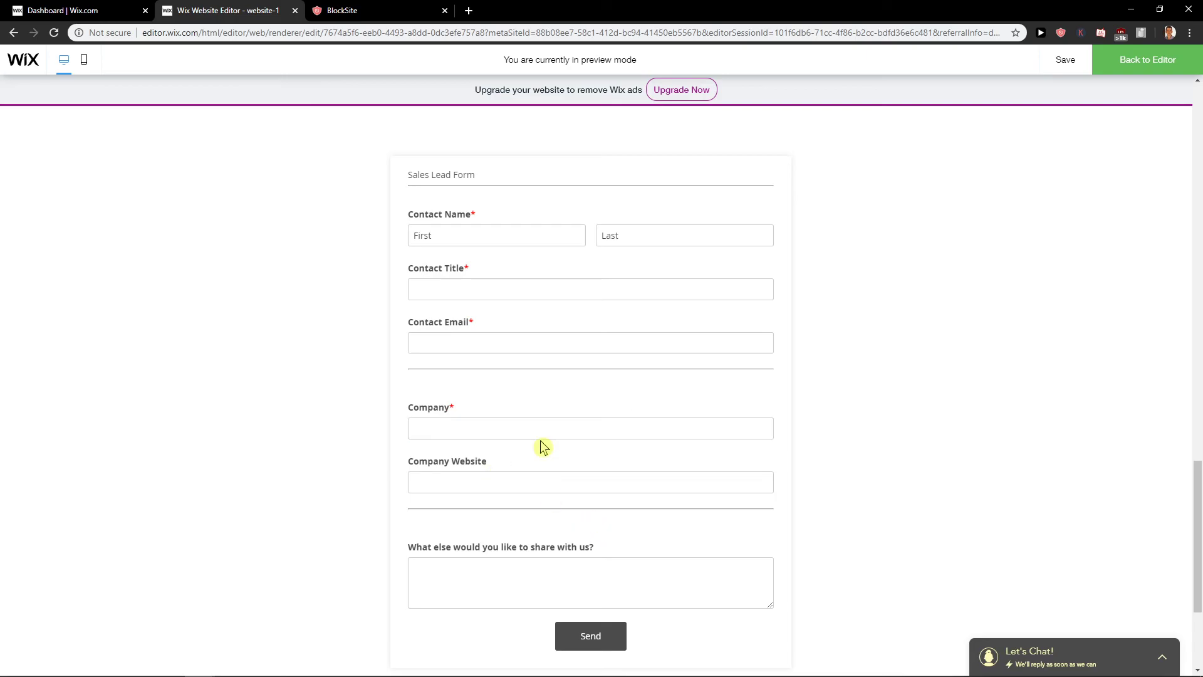
scroll(674, 448, down, 4)
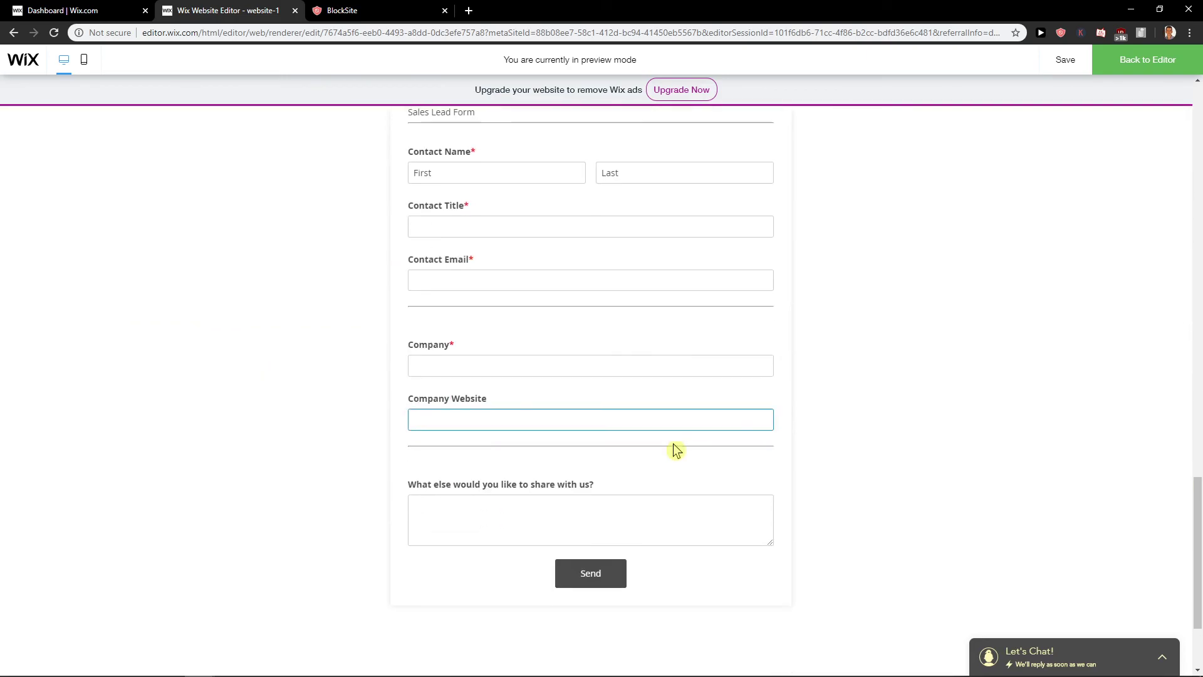
scroll(672, 438, down, 2)
scroll(668, 428, up, 5)
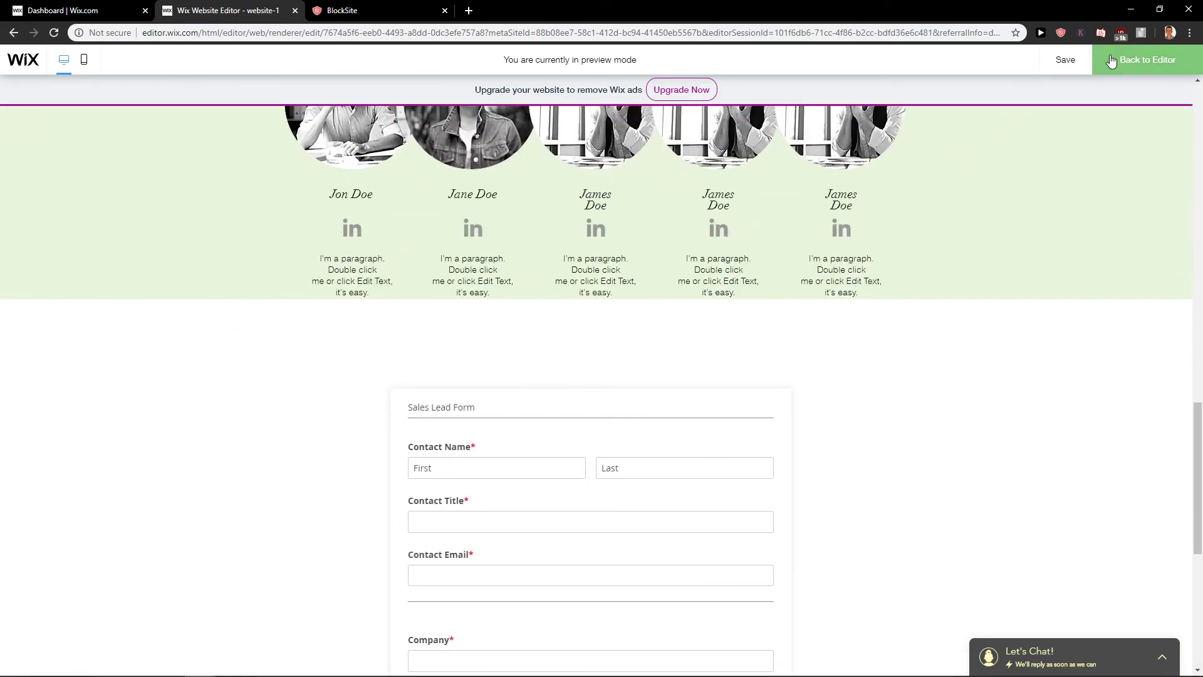
click(1096, 66)
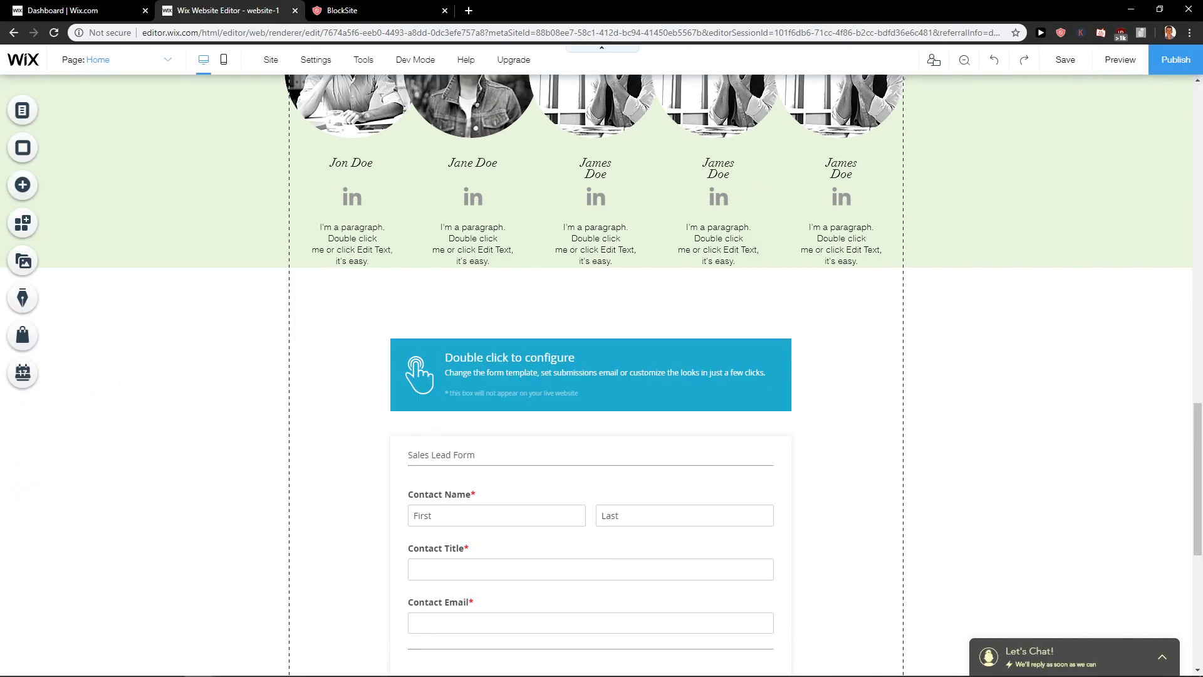